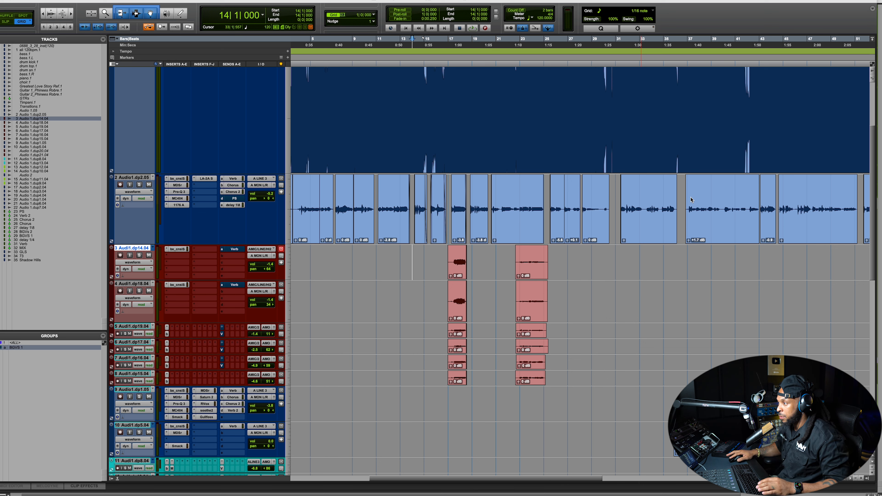
Step: Select the four consecutive lead vocal clips on Audio1.dp2.05 starting at bar 14 and play them back
{"action": "left_click", "coordinate": [417, 237]}
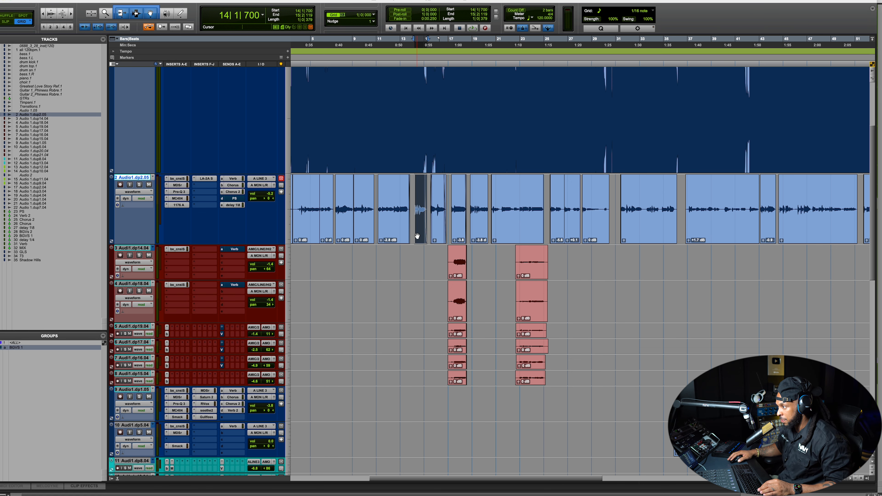
{"action": "left_click", "coordinate": [480, 236], "text": "shift"}
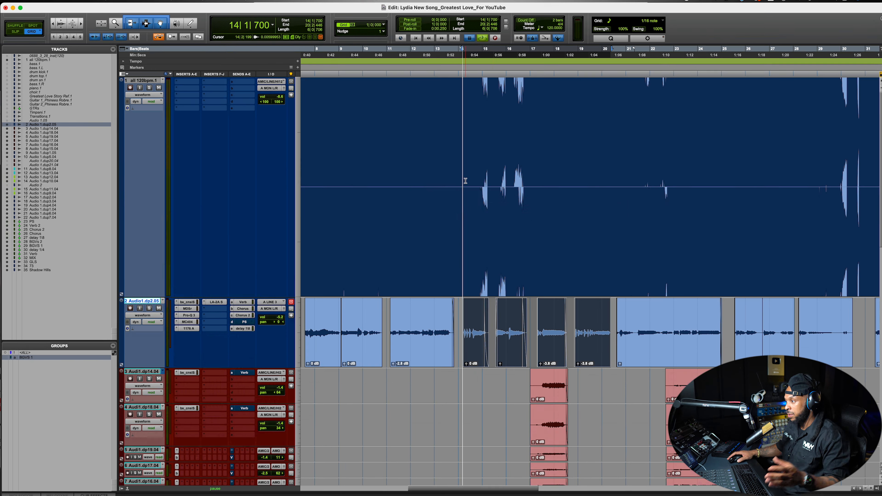
{"action": "key", "text": "space"}
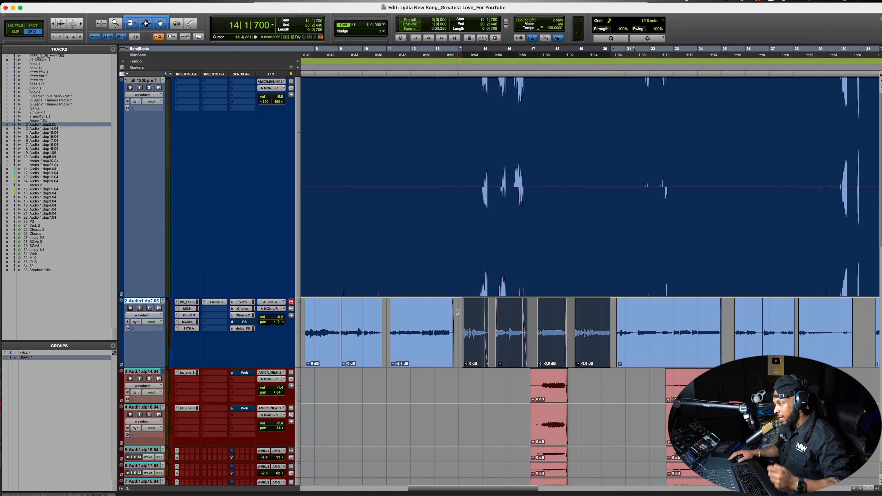
Step: Play the red background vocal clips from bar 17 to hear the part stacked against the lead
{"action": "scroll", "coordinate": [540, 388], "scroll_direction": "down", "scroll_amount": 2}
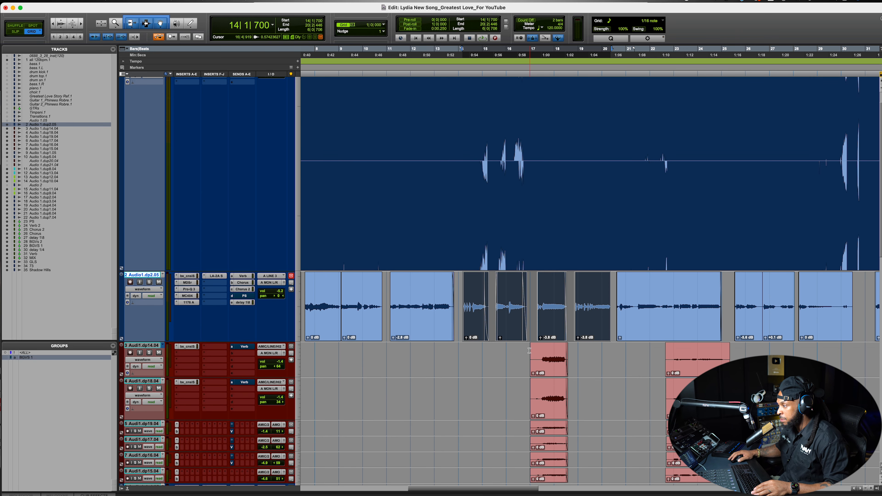
{"action": "left_click", "coordinate": [529, 351]}
{"action": "scroll", "coordinate": [529, 351], "scroll_direction": "down", "scroll_amount": 5}
{"action": "key", "text": "space"}
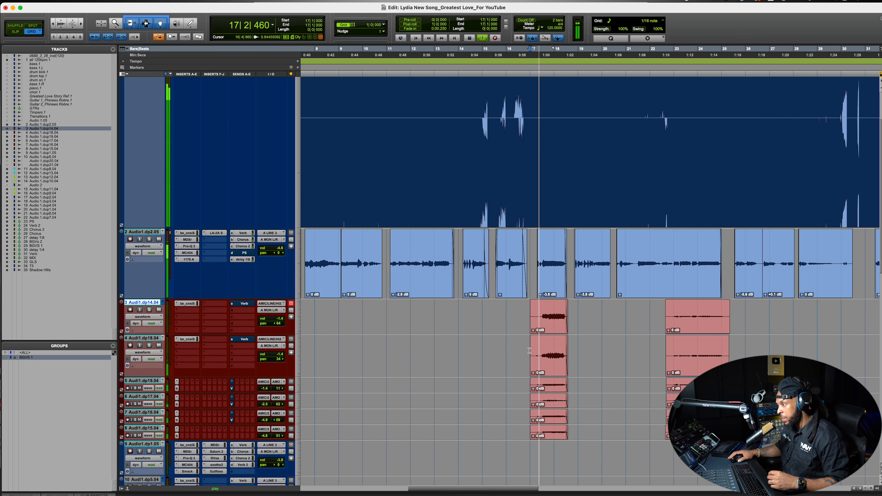
{"action": "key", "text": "space"}
Step: Select the three lead vocal clips on Audio1.dp2.05 starting at bar 14 and open the Revoice Pro Link AudioSuite plug-in
{"action": "left_click", "coordinate": [458, 312]}
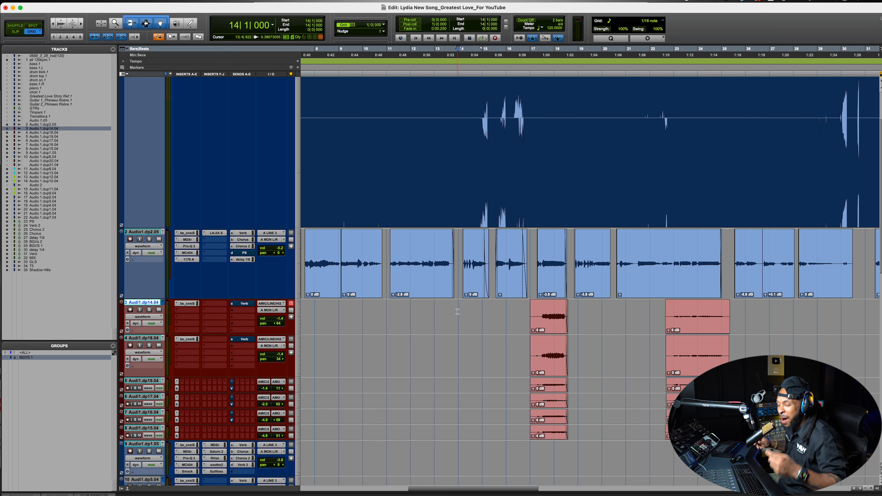
{"action": "left_click_drag", "start_coordinate": [462, 264], "coordinate": [572, 264]}
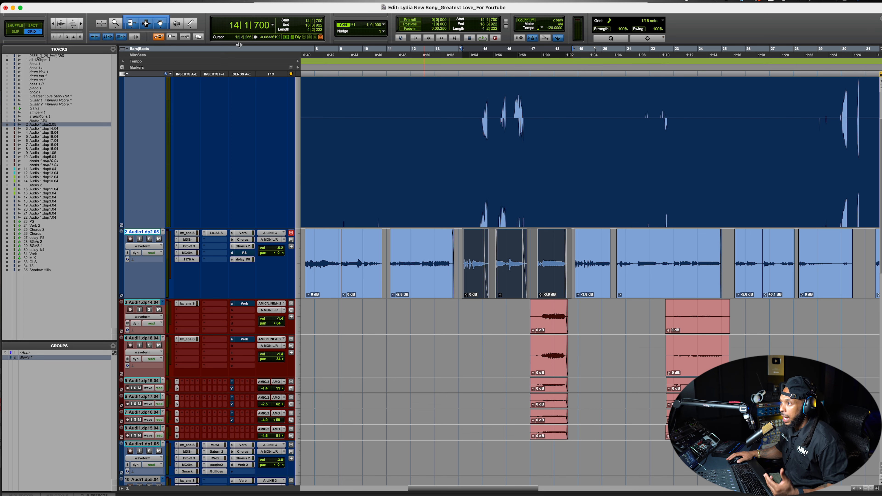
{"action": "left_click", "coordinate": [146, 2]}
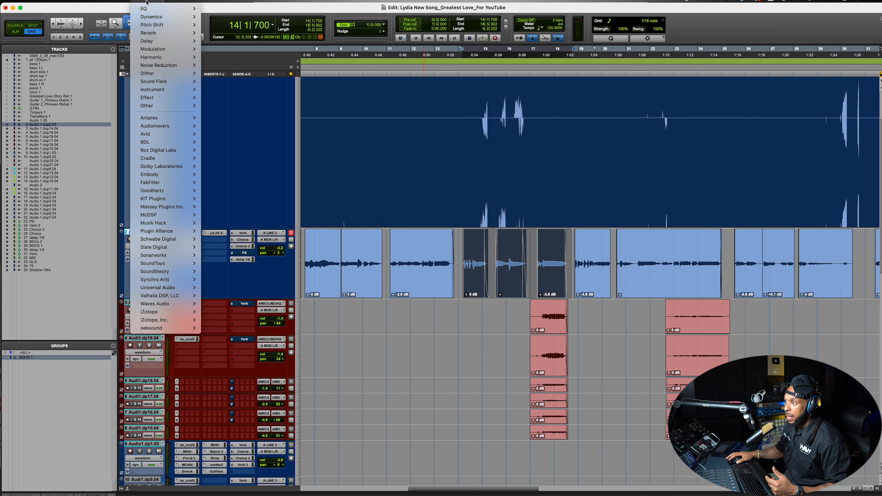
{"action": "mouse_move", "coordinate": [177, 280]}
{"action": "left_click", "coordinate": [223, 279]}
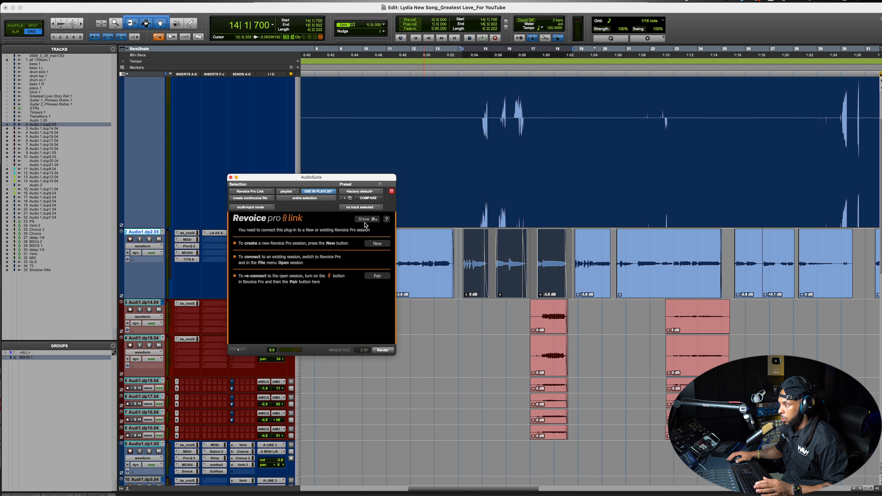
Step: Bring up Revoice Pro from the Link plug-in and create a new Revoice Pro session connected to it
{"action": "left_click", "coordinate": [366, 220]}
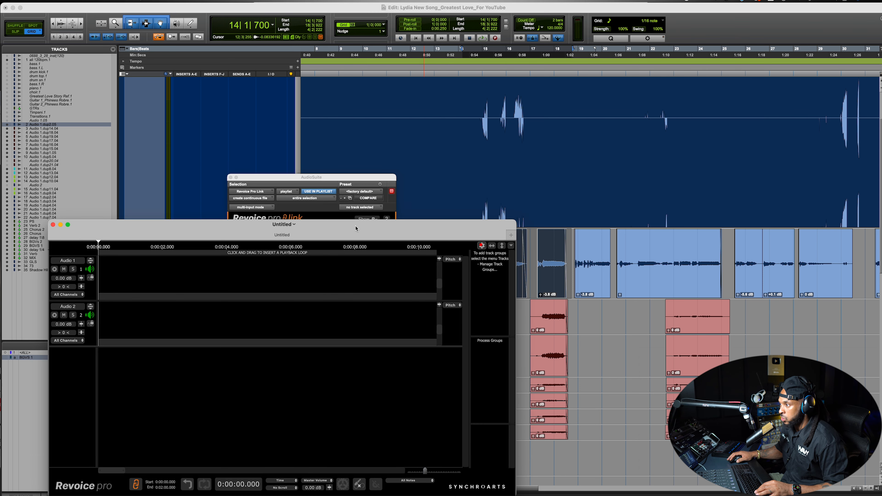
{"action": "left_click_drag", "start_coordinate": [338, 178], "coordinate": [476, 128]}
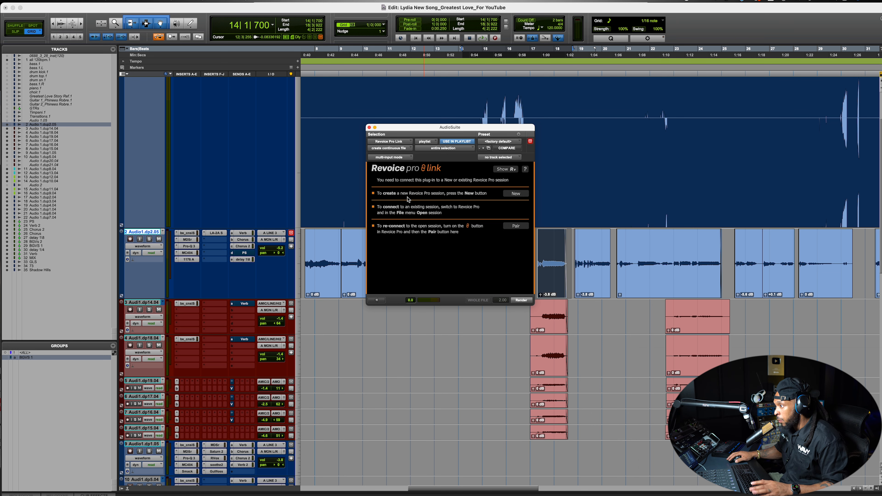
{"action": "left_click", "coordinate": [515, 194]}
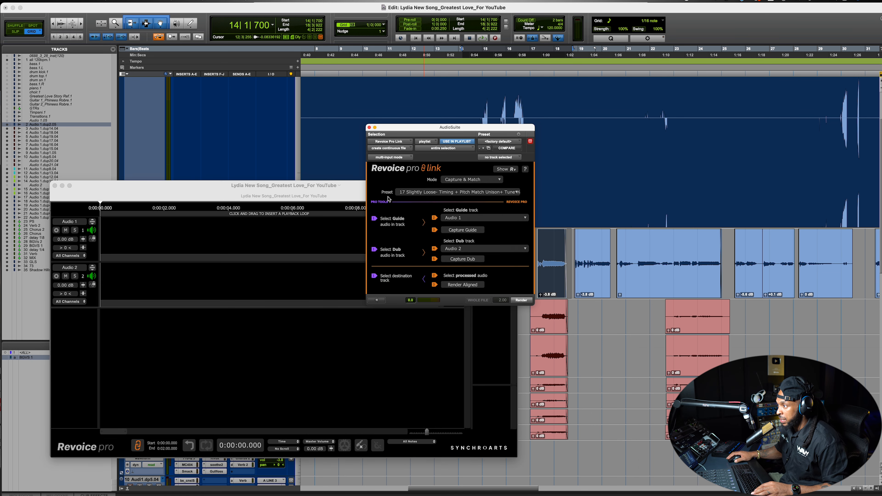
{"action": "left_click_drag", "start_coordinate": [433, 129], "coordinate": [588, 56]}
Step: Set the Revoice Pro Link mode to Capture Only, with Audio 1 as the destination track
{"action": "left_click", "coordinate": [626, 106]}
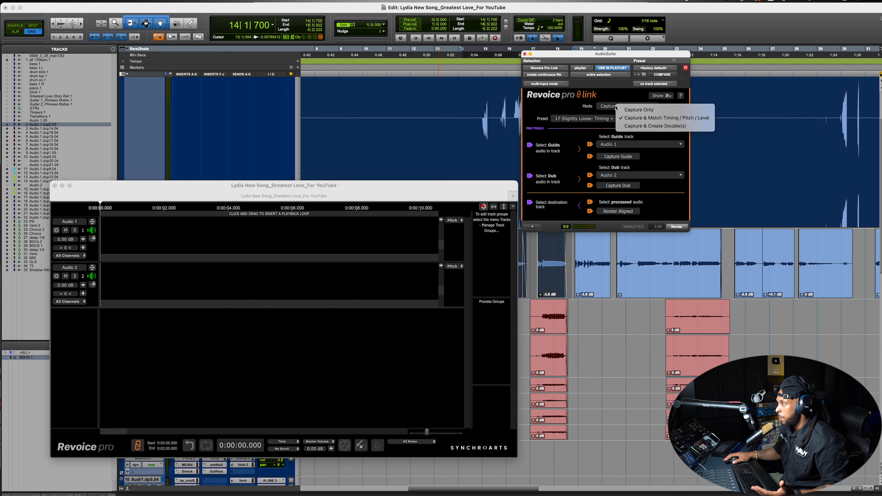
{"action": "left_click", "coordinate": [633, 110]}
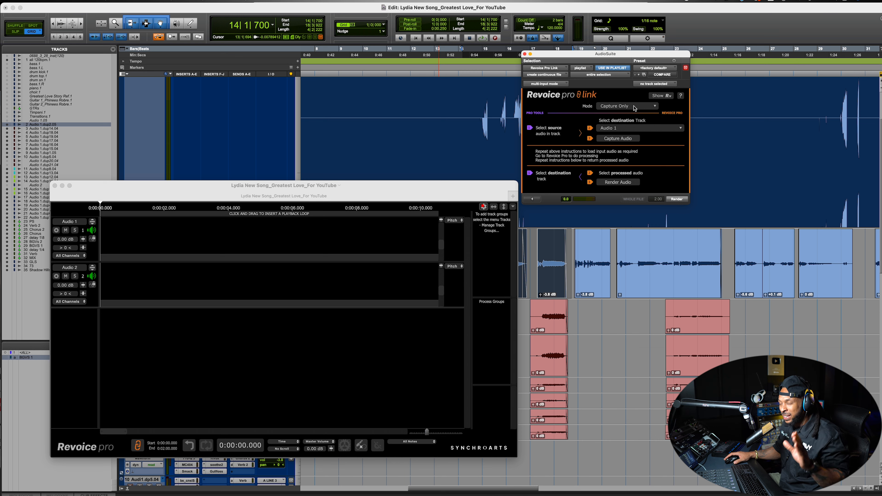
{"action": "left_click", "coordinate": [607, 133]}
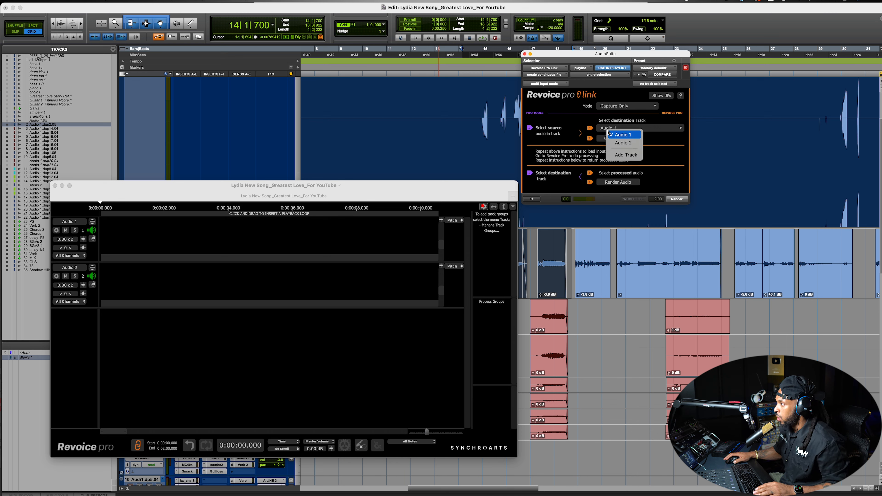
{"action": "left_click", "coordinate": [629, 136]}
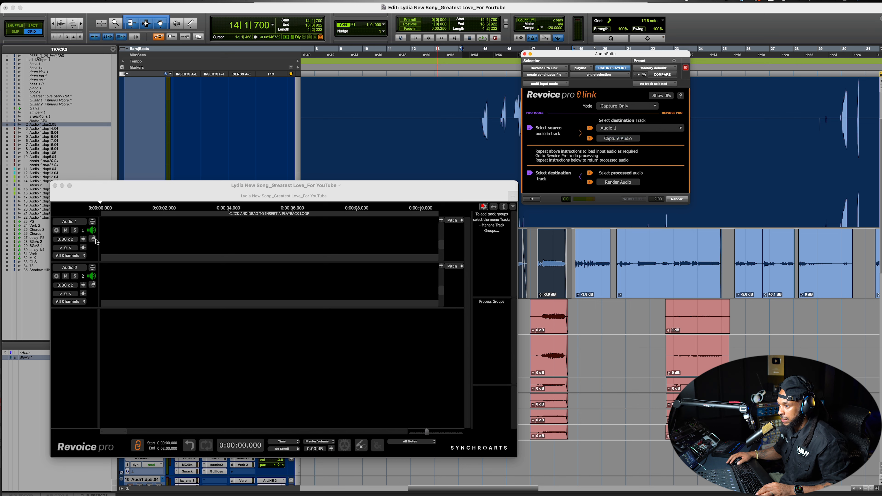
Step: Rename the Audio 1 track in the Revoice Pro session to "Ld VOX"
{"action": "left_click", "coordinate": [67, 224]}
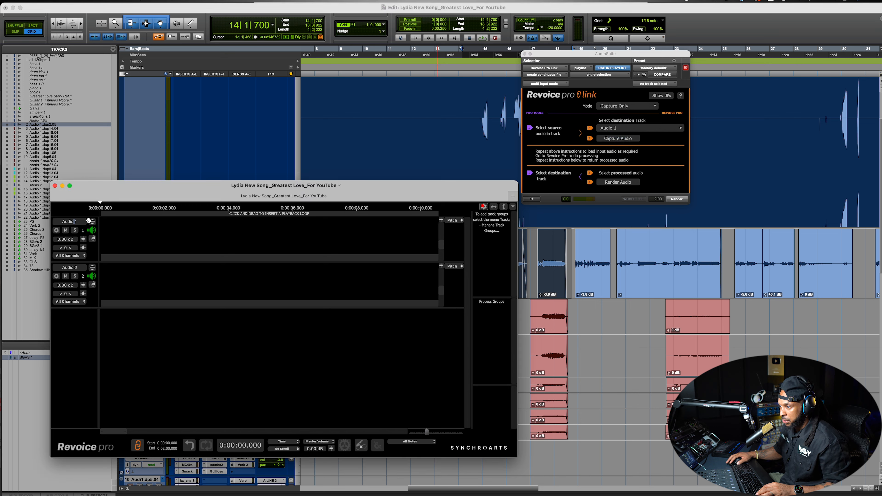
{"action": "left_click_drag", "start_coordinate": [79, 223], "coordinate": [51, 223]}
{"action": "type", "text": "Ld VOX"}
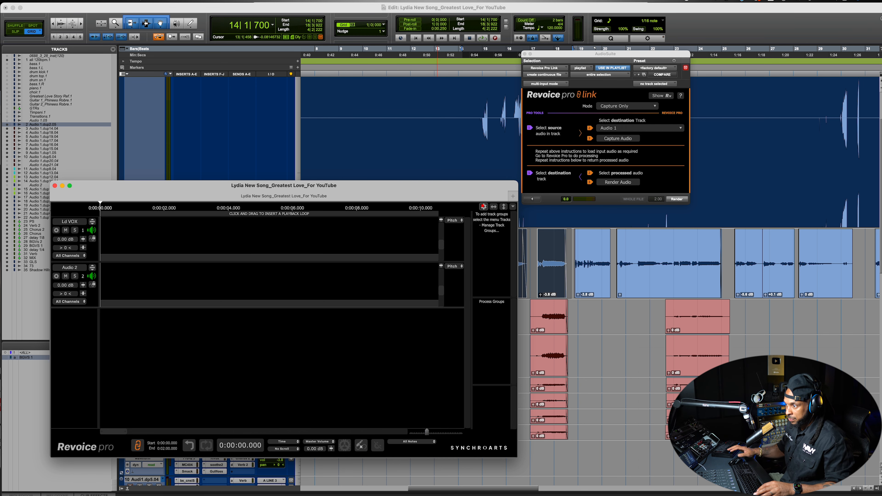
{"action": "left_click_drag", "start_coordinate": [106, 187], "coordinate": [68, 127]}
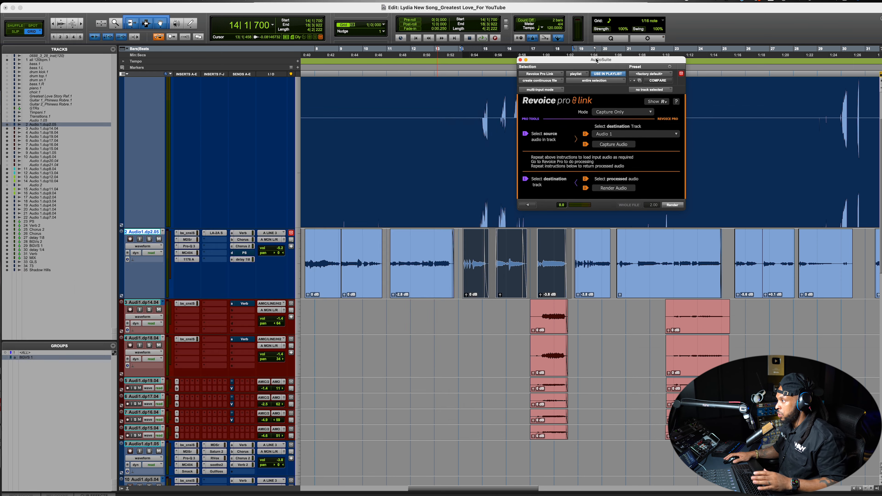
Step: Capture the selected lead vocal clips to the Ld VOX destination track and put away the extra Untitled Revoice session
{"action": "left_click_drag", "start_coordinate": [600, 55], "coordinate": [600, 60]}
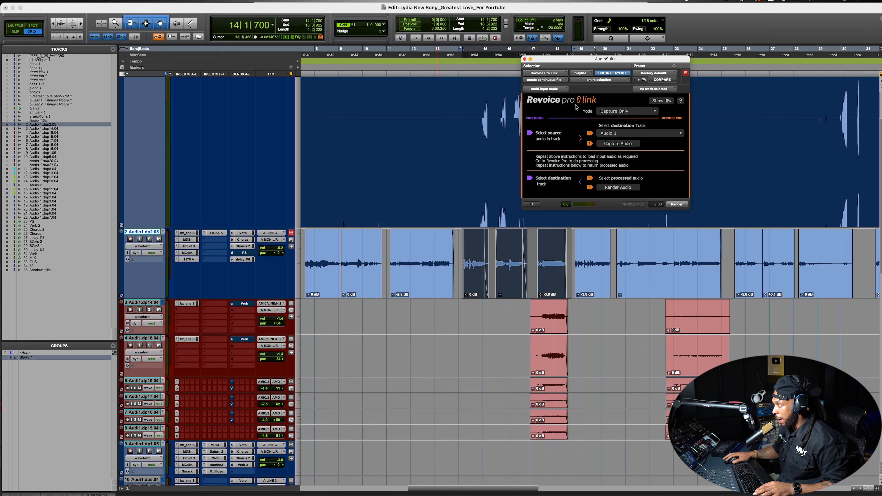
{"action": "left_click", "coordinate": [607, 134]}
{"action": "left_click", "coordinate": [628, 141]}
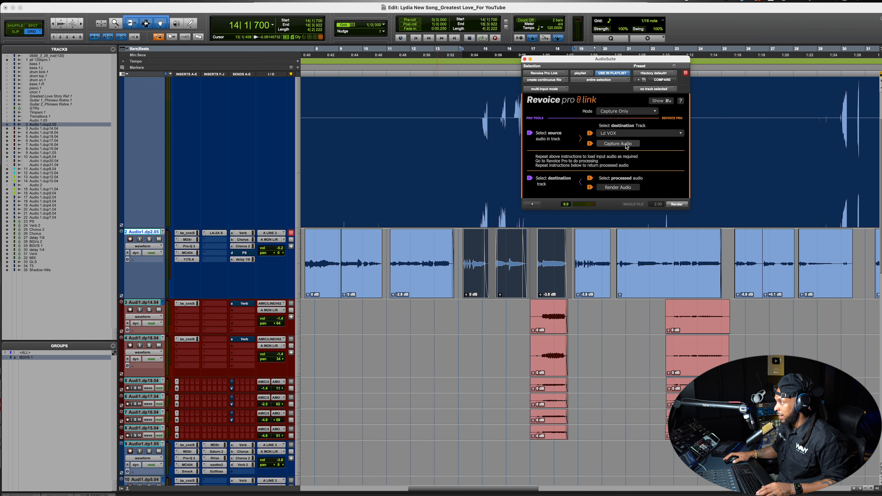
{"action": "left_click", "coordinate": [626, 146]}
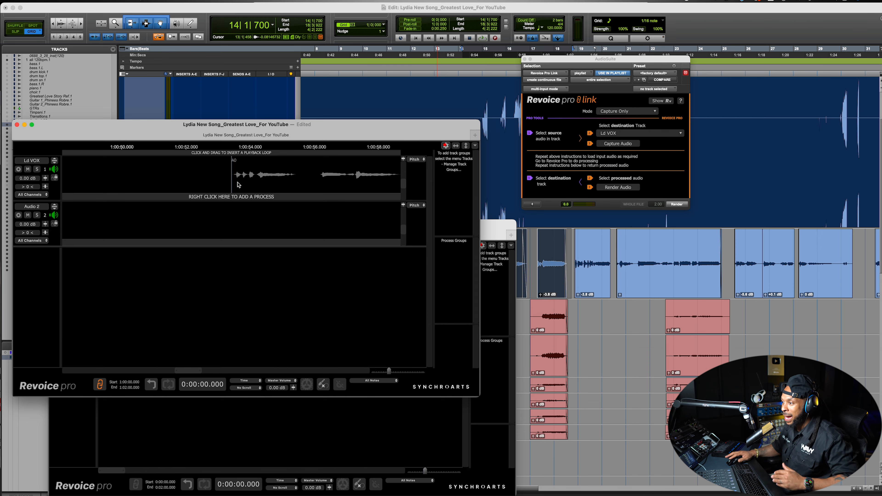
{"action": "left_click", "coordinate": [314, 437]}
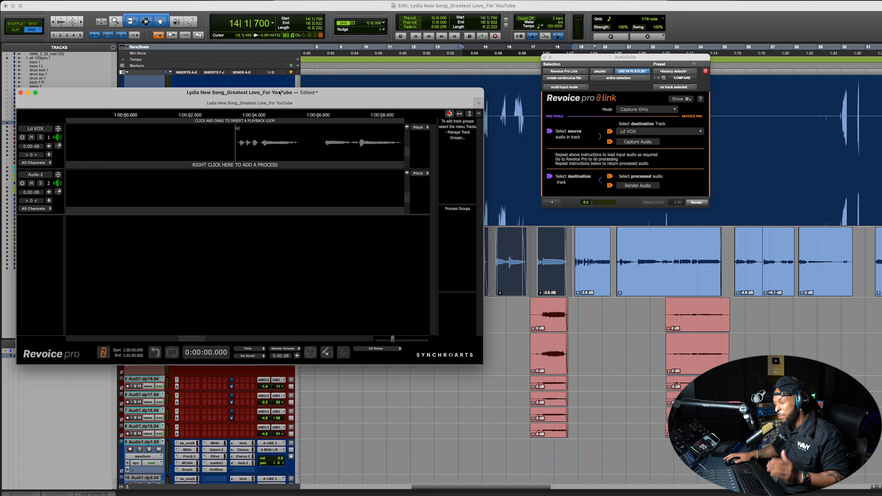
Step: Examine the captured lead vocal waveform on the Ld VOX track at wider and closer horizontal zoom levels
{"action": "left_click", "coordinate": [233, 124]}
{"action": "scroll", "coordinate": [227, 187], "scroll_direction": "right", "scroll_amount": 1}
{"action": "key", "text": "r"}
{"action": "key", "text": "r"}
{"action": "scroll", "coordinate": [335, 180], "scroll_direction": "right", "scroll_amount": 3}
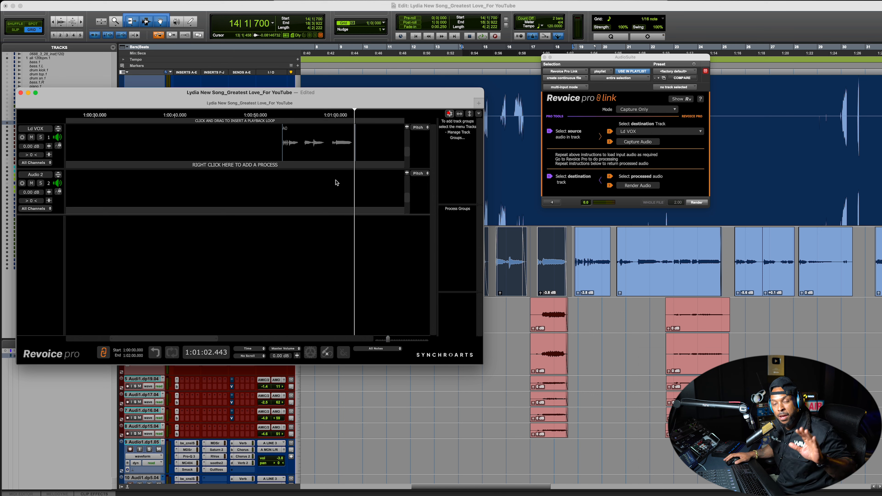
{"action": "key", "text": "t"}
{"action": "key", "text": "t"}
{"action": "key", "text": "t"}
{"action": "key", "text": "t"}
{"action": "key", "text": "t"}
{"action": "key", "text": "r"}
{"action": "key", "text": "r"}
{"action": "key", "text": "r"}
{"action": "key", "text": "r"}
{"action": "key", "text": "r"}
{"action": "key", "text": "t"}
{"action": "key", "text": "t"}
{"action": "key", "text": "t"}
{"action": "key", "text": "t"}
{"action": "key", "text": "t"}
{"action": "key", "text": "r"}
{"action": "key", "text": "r"}
{"action": "key", "text": "r"}
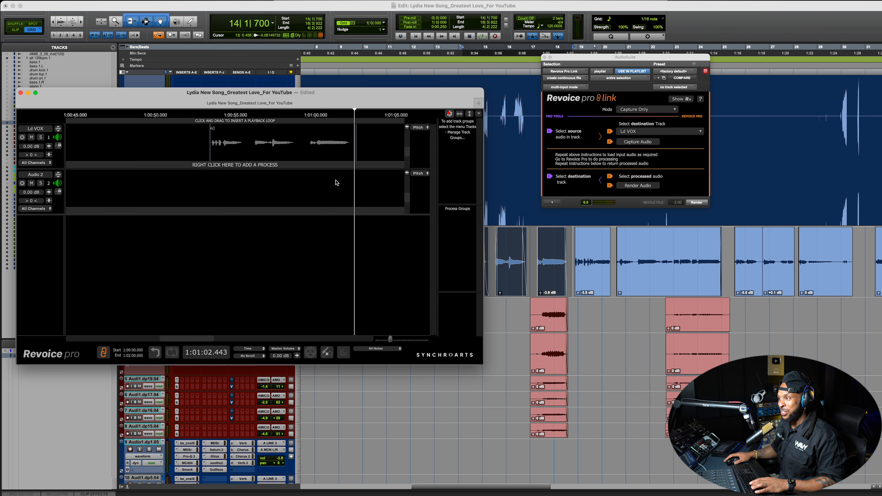
{"action": "key", "text": "t"}
{"action": "key", "text": "t"}
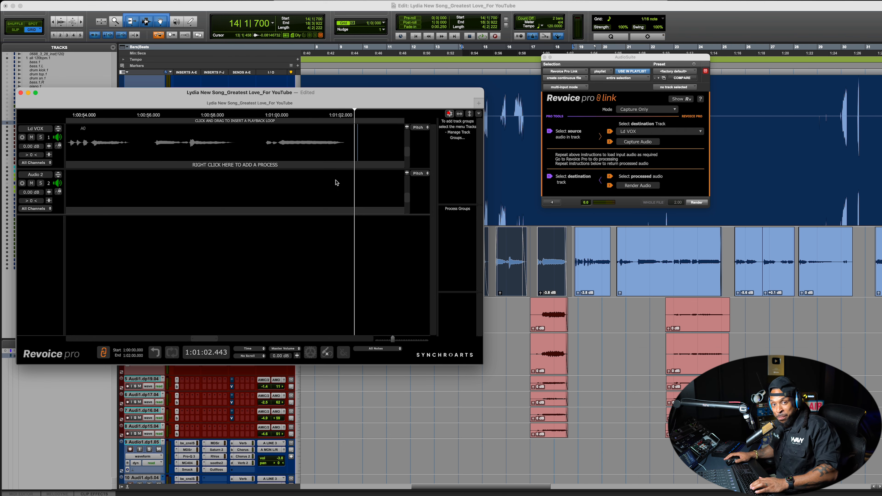
{"action": "key", "text": "r"}
{"action": "key", "text": "r"}
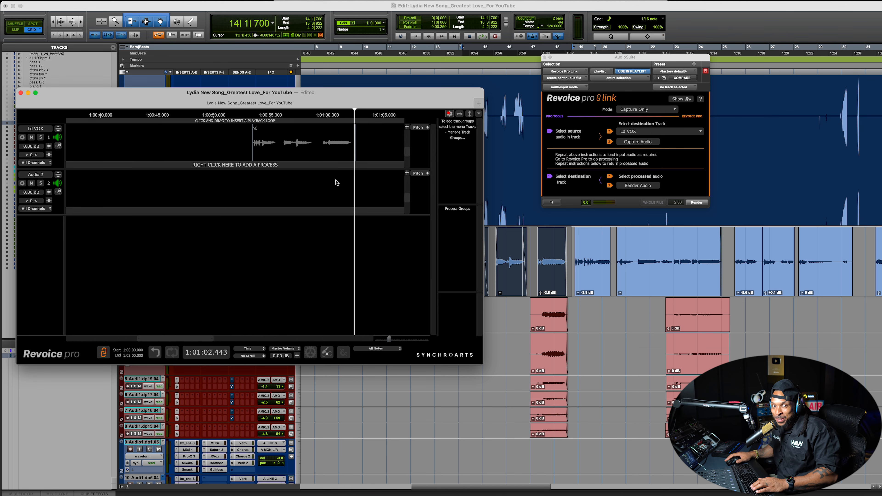
{"action": "key", "text": "t"}
{"action": "key", "text": "t"}
{"action": "key", "text": "r"}
{"action": "key", "text": "r"}
{"action": "key", "text": "t"}
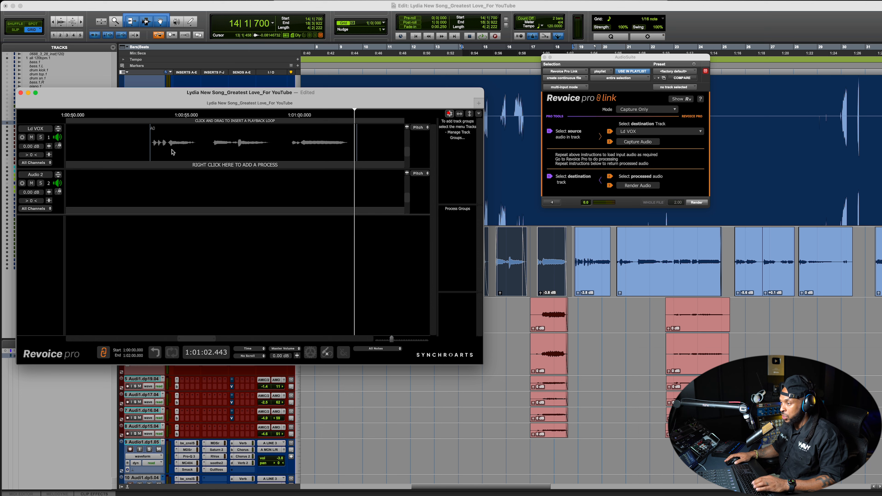
Step: Apply the Adjust Pitch / Timing / Level process to the captured audio on the Ld VOX track
{"action": "right_click", "coordinate": [209, 156]}
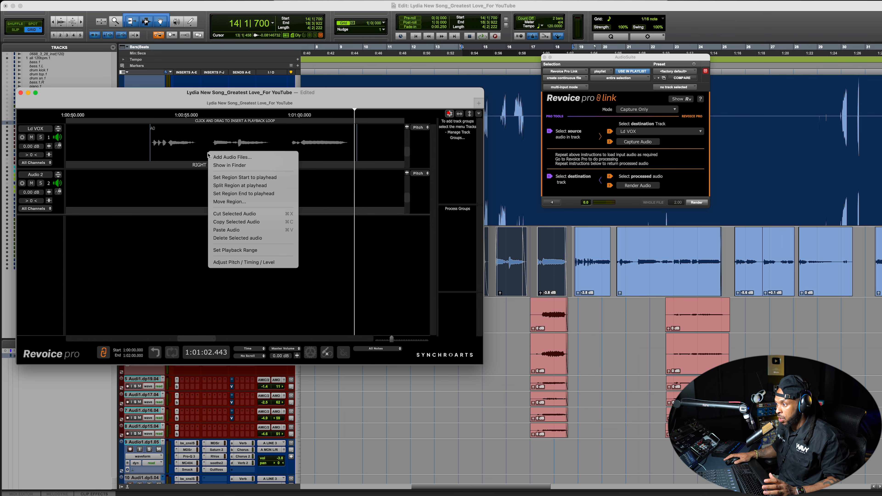
{"action": "left_click", "coordinate": [236, 263]}
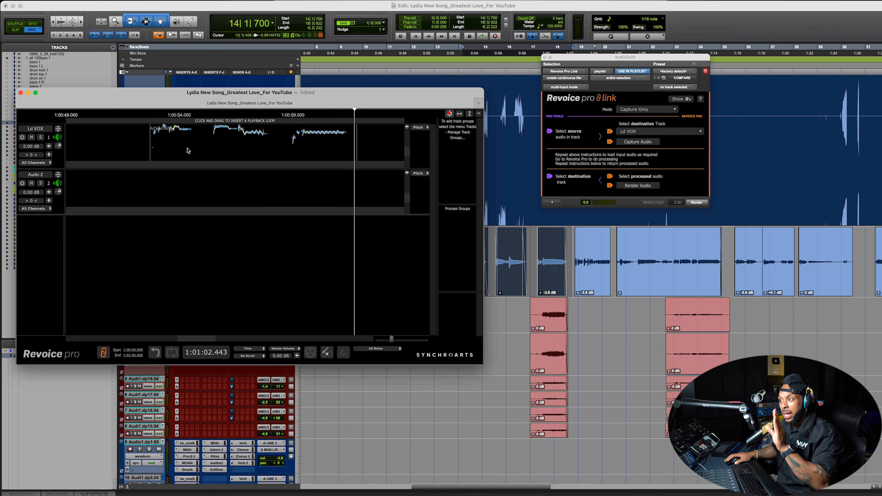
{"action": "scroll", "coordinate": [197, 152], "scroll_direction": "up", "scroll_amount": 1}
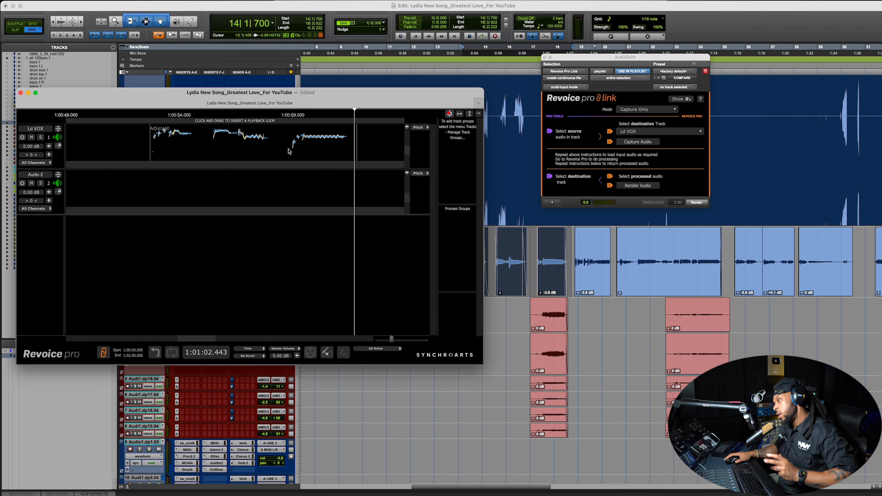
Step: Expand the Ld VOX track to fill the session view and examine the pitch traces and note blocks of the opening phrases
{"action": "left_click", "coordinate": [58, 129]}
{"action": "scroll", "coordinate": [202, 205], "scroll_direction": "up", "scroll_amount": 8}
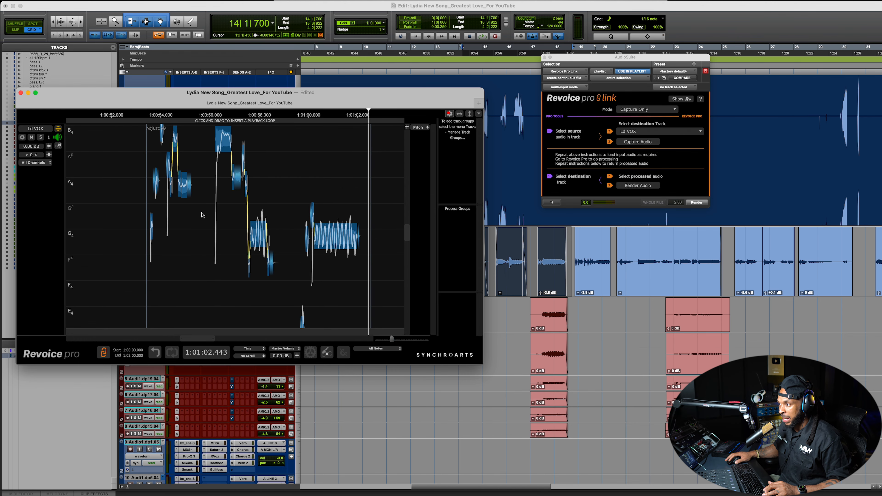
{"action": "scroll", "coordinate": [202, 214], "scroll_direction": "up", "scroll_amount": 2}
{"action": "scroll", "coordinate": [202, 213], "scroll_direction": "up", "scroll_amount": 5}
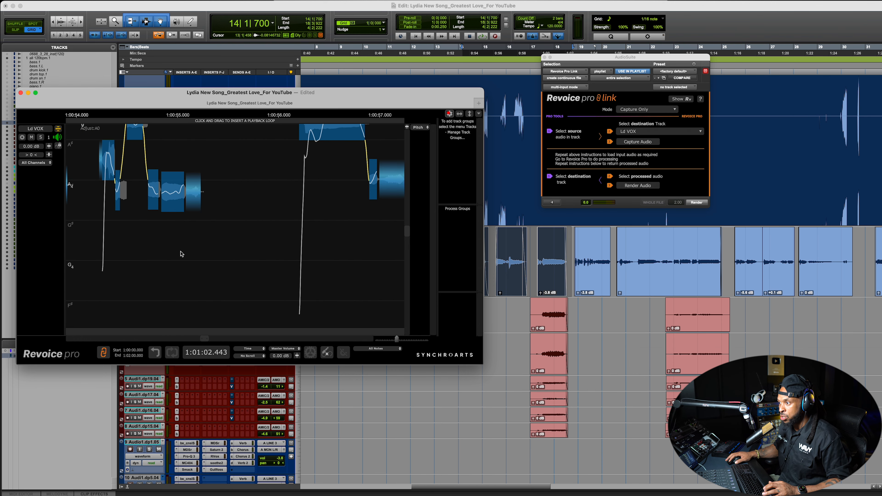
{"action": "scroll", "coordinate": [156, 237], "scroll_direction": "up", "scroll_amount": 4}
{"action": "scroll", "coordinate": [179, 231], "scroll_direction": "down", "scroll_amount": 5}
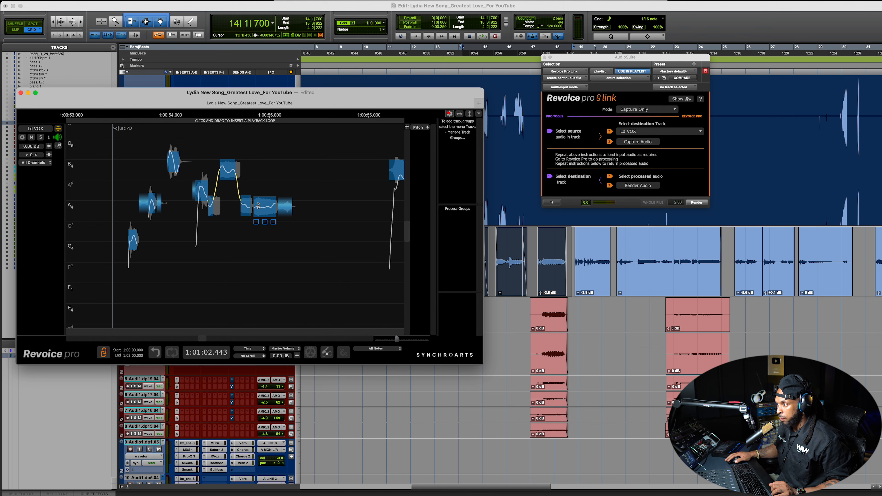
{"action": "scroll", "coordinate": [267, 213], "scroll_direction": "right", "scroll_amount": 2}
{"action": "scroll", "coordinate": [267, 214], "scroll_direction": "right", "scroll_amount": 6}
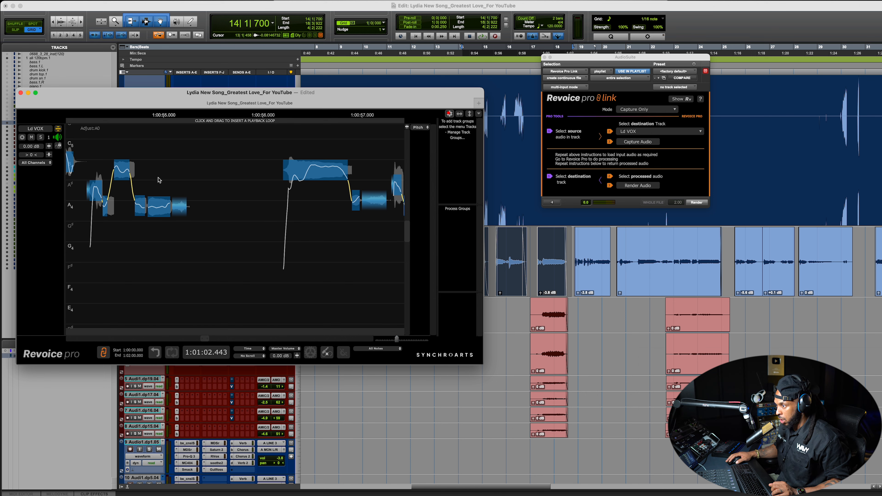
Step: Examine the pitch traces and note blocks of the Ld VOX phrases, from about 1:00:54 to the vibrato note near 1:00:58
{"action": "scroll", "coordinate": [188, 212], "scroll_direction": "left", "scroll_amount": 3}
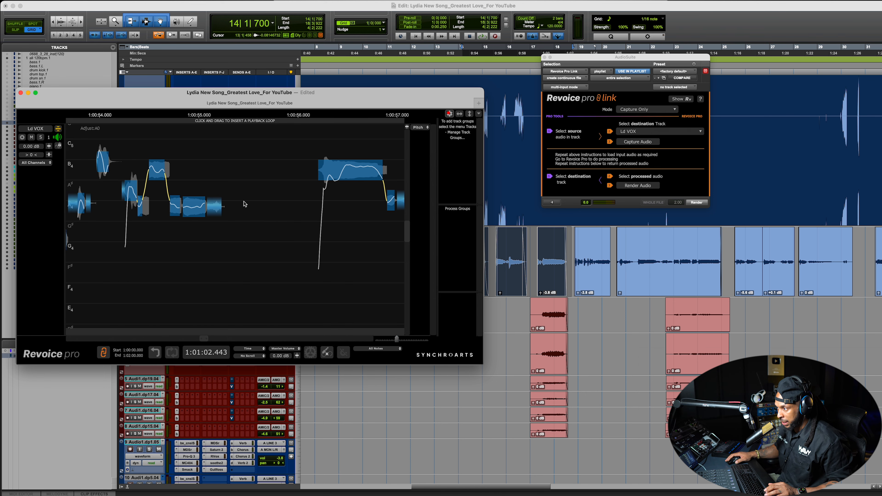
{"action": "scroll", "coordinate": [274, 209], "scroll_direction": "up", "scroll_amount": 5}
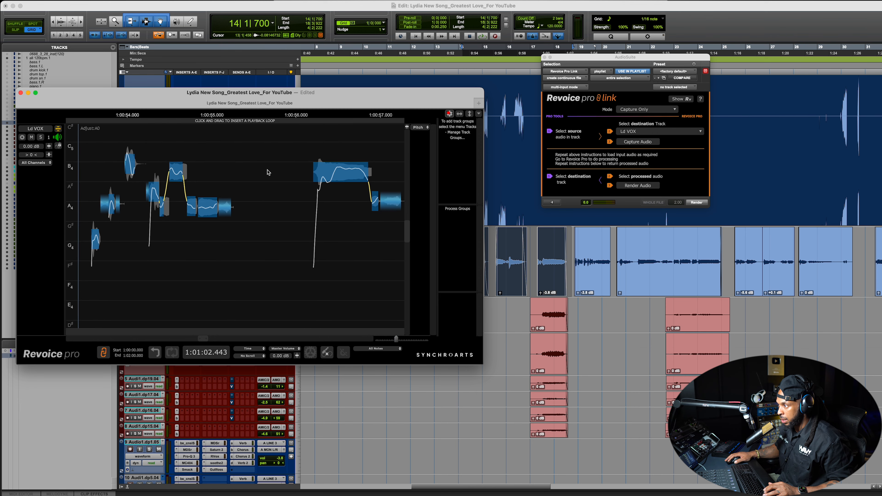
{"action": "scroll", "coordinate": [334, 223], "scroll_direction": "right", "scroll_amount": 4}
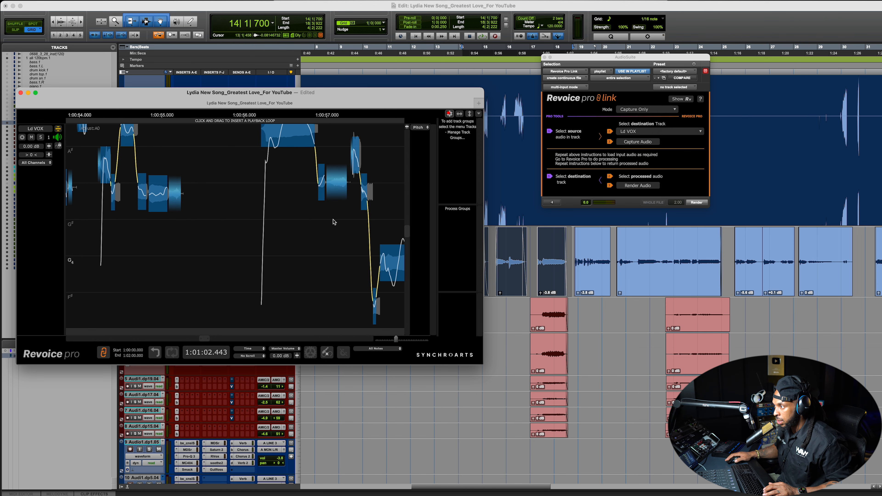
{"action": "scroll", "coordinate": [362, 223], "scroll_direction": "down", "scroll_amount": 3}
{"action": "scroll", "coordinate": [362, 223], "scroll_direction": "up", "scroll_amount": 10}
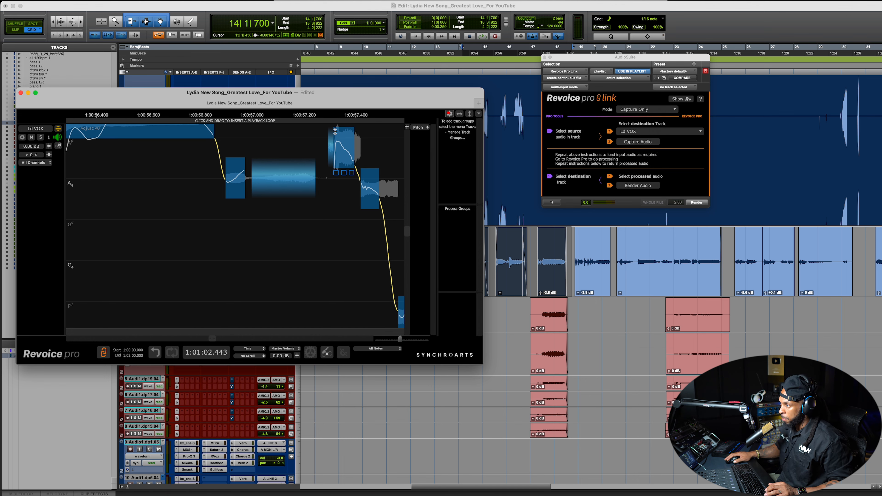
{"action": "scroll", "coordinate": [294, 262], "scroll_direction": "right", "scroll_amount": 5}
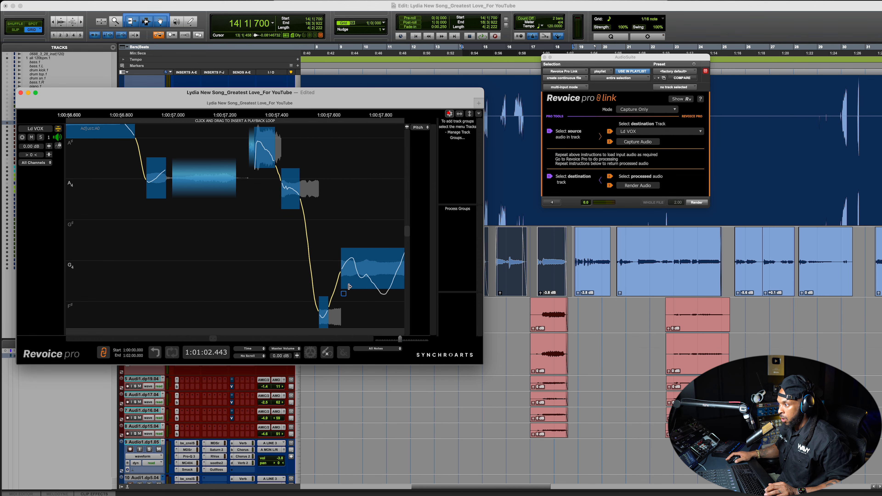
{"action": "scroll", "coordinate": [361, 288], "scroll_direction": "down", "scroll_amount": 2}
{"action": "scroll", "coordinate": [363, 293], "scroll_direction": "right", "scroll_amount": 5}
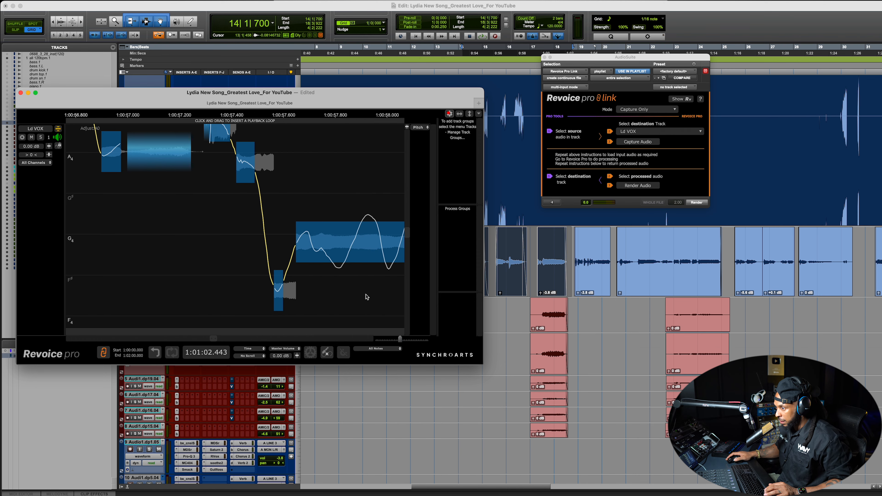
{"action": "scroll", "coordinate": [370, 295], "scroll_direction": "right", "scroll_amount": 4}
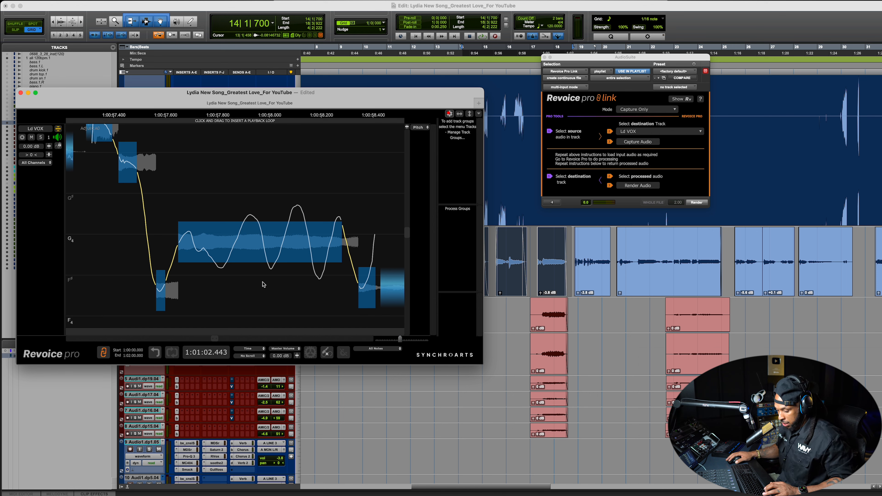
{"action": "scroll", "coordinate": [271, 286], "scroll_direction": "down", "scroll_amount": 3}
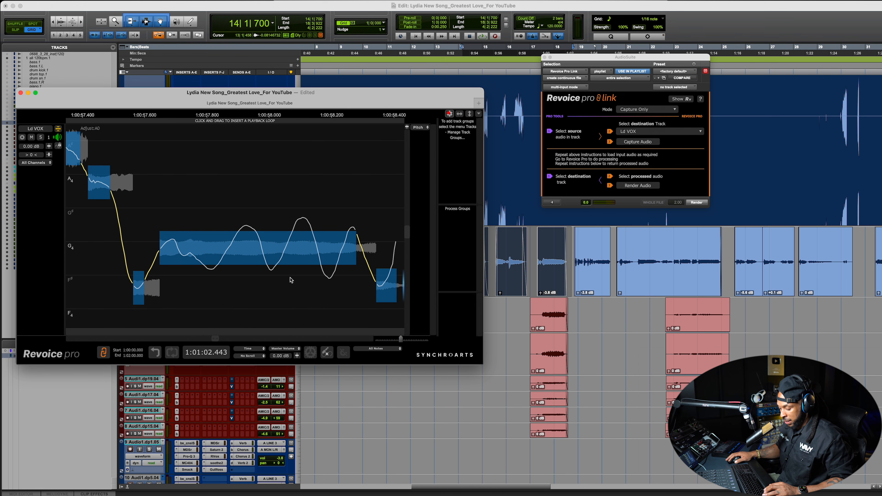
{"action": "scroll", "coordinate": [287, 274], "scroll_direction": "up", "scroll_amount": 1}
{"action": "scroll", "coordinate": [265, 266], "scroll_direction": "down", "scroll_amount": 1}
Step: Detect the scale of the Ld VOX audio and check which scale is active in the scale choices
{"action": "scroll", "coordinate": [265, 267], "scroll_direction": "down", "scroll_amount": 3}
{"action": "right_click", "coordinate": [158, 247]}
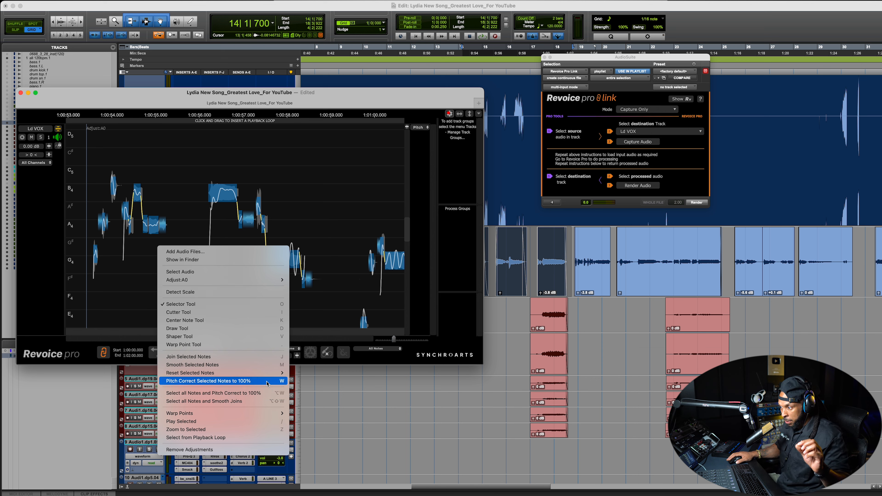
{"action": "left_click", "coordinate": [212, 292]}
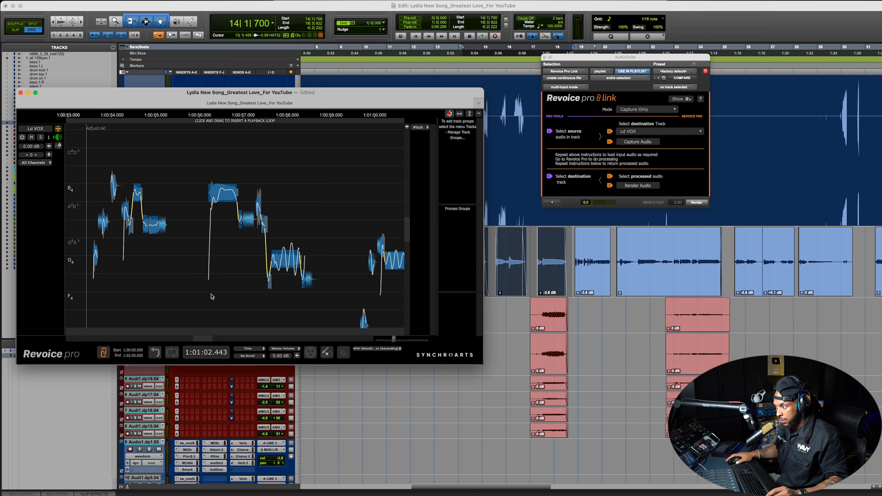
{"action": "left_click", "coordinate": [377, 350]}
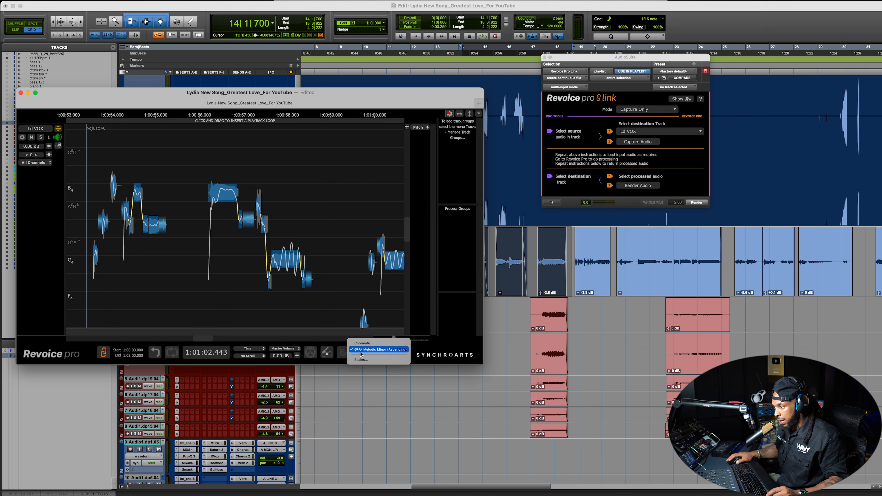
{"action": "left_click", "coordinate": [430, 346]}
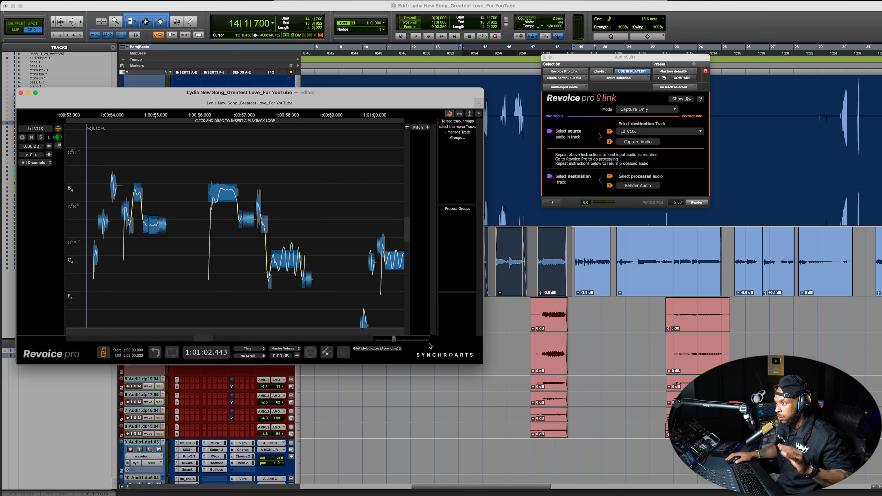
Step: Select all notes on the Ld VOX track and pitch correct them to 100%
{"action": "key", "text": "super+a"}
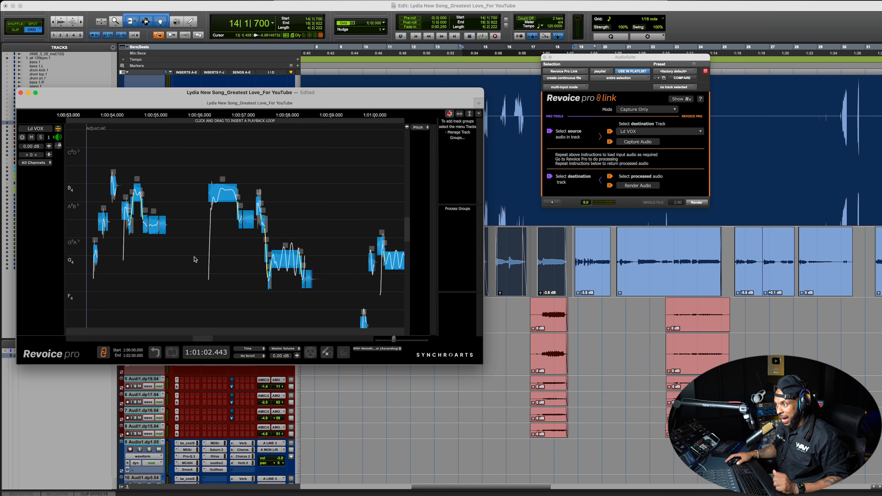
{"action": "right_click", "coordinate": [182, 213]}
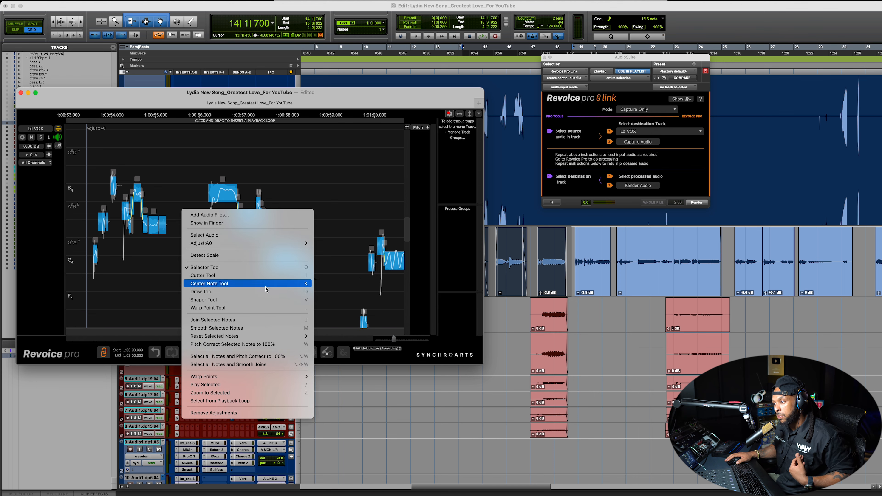
{"action": "left_click", "coordinate": [227, 345]}
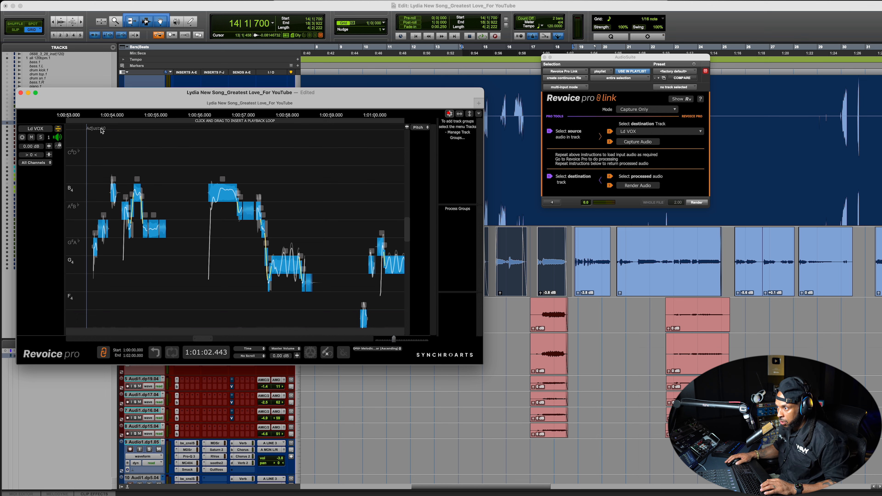
Step: Play the pitch-corrected vocal from its start, enlarging the session window and moving it higher on the desktop meanwhile
{"action": "left_click", "coordinate": [87, 124]}
{"action": "key", "text": "space"}
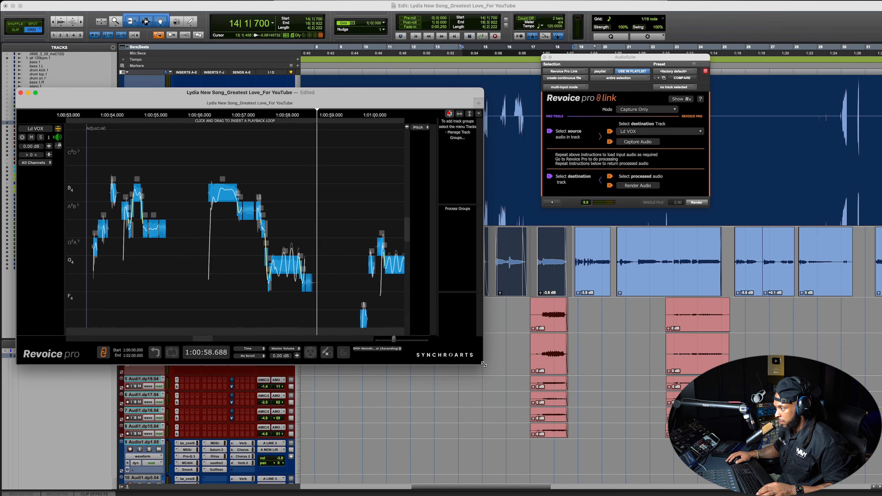
{"action": "left_click_drag", "start_coordinate": [542, 396], "coordinate": [767, 471]}
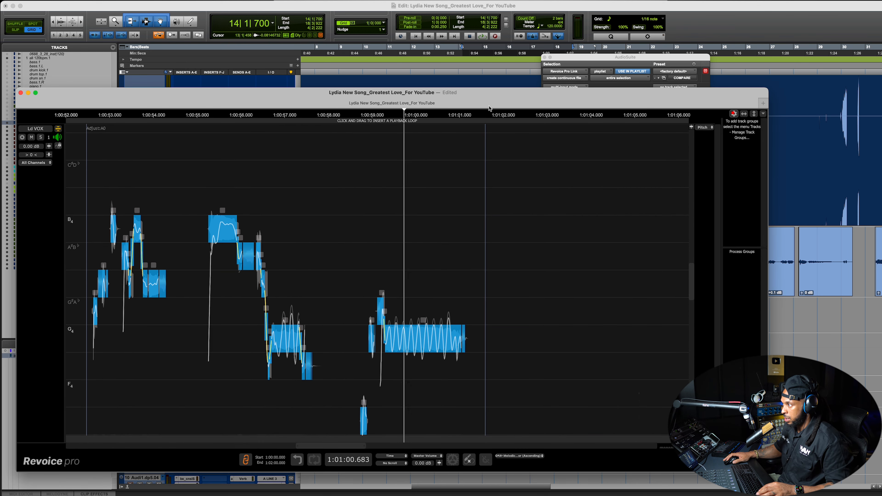
{"action": "left_click_drag", "start_coordinate": [487, 88], "coordinate": [487, 16]}
{"action": "key", "text": "space"}
Step: Play back the opening corrected phrase from its beginning with its notes in close view
{"action": "scroll", "coordinate": [366, 252], "scroll_direction": "down", "scroll_amount": 5}
{"action": "scroll", "coordinate": [365, 251], "scroll_direction": "left", "scroll_amount": 3}
{"action": "mouse_move", "coordinate": [339, 447]}
{"action": "left_mouse_down"}
{"action": "mouse_move", "coordinate": [284, 446]}
{"action": "mouse_move", "coordinate": [325, 454]}
{"action": "left_mouse_up"}
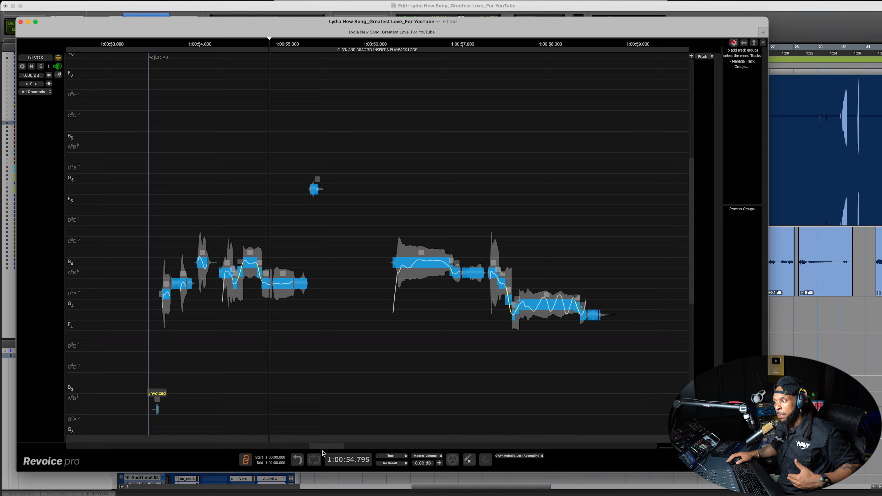
{"action": "scroll", "coordinate": [346, 410], "scroll_direction": "down", "scroll_amount": 2}
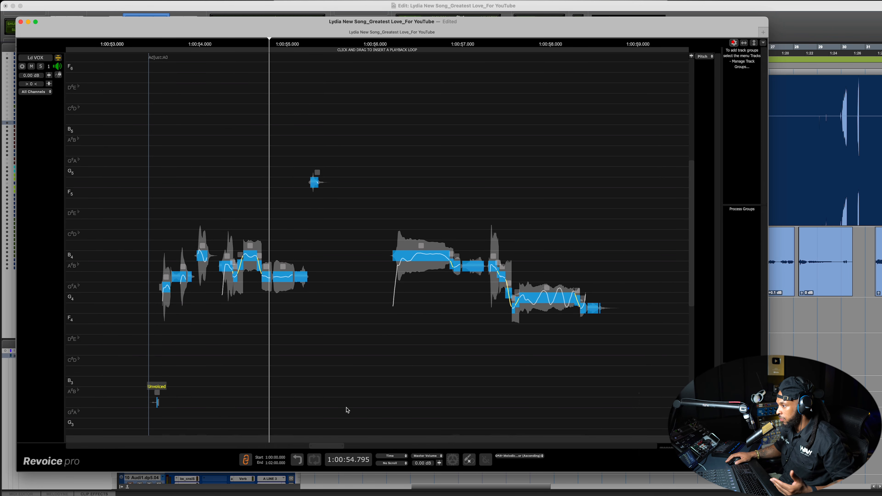
{"action": "left_click", "coordinate": [149, 46]}
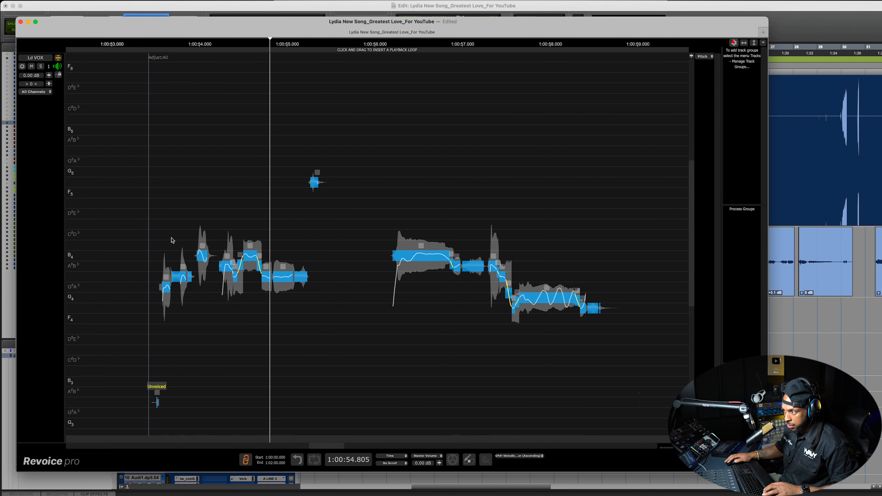
{"action": "scroll", "coordinate": [174, 240], "scroll_direction": "up", "scroll_amount": 3}
{"action": "scroll", "coordinate": [224, 235], "scroll_direction": "up", "scroll_amount": 6}
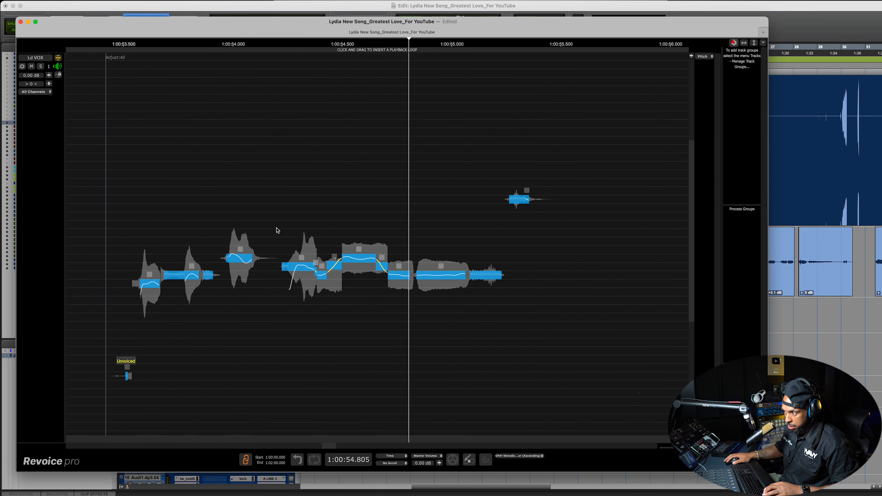
{"action": "key", "text": "space"}
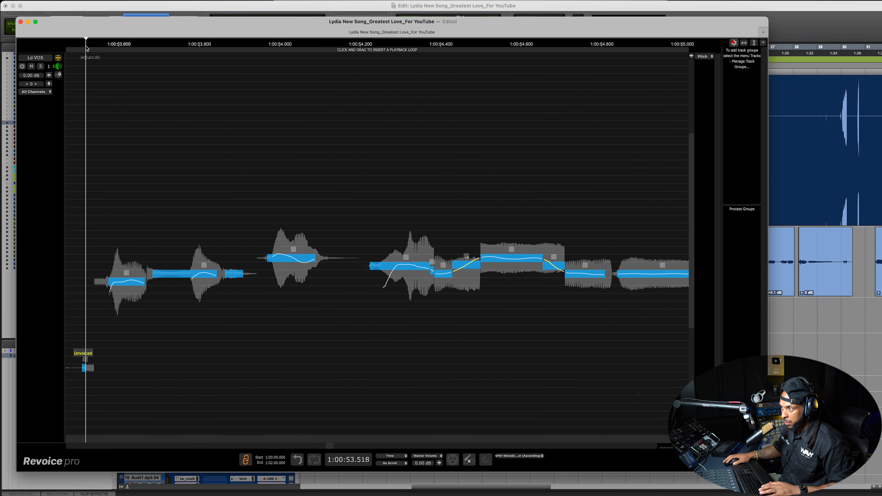
Step: Set the drift of the first voiced note in the opening phrase to -90.12%
{"action": "mouse_move", "coordinate": [135, 283]}
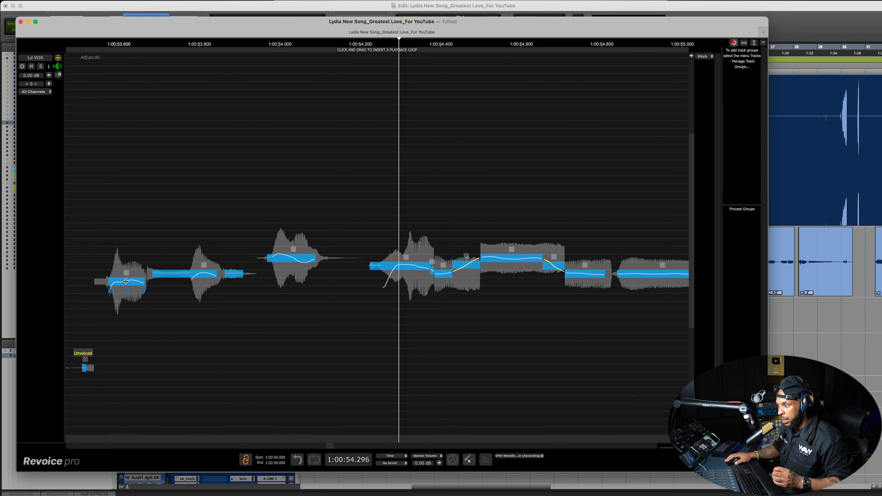
{"action": "right_click", "coordinate": [127, 282]}
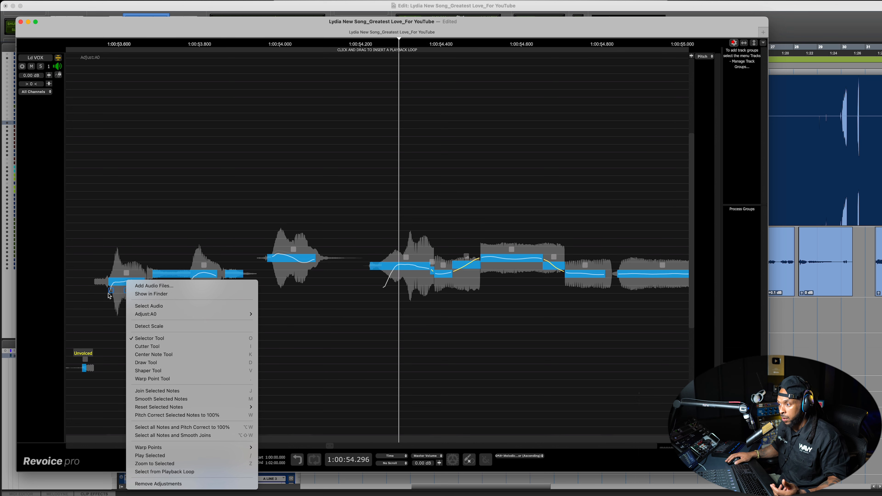
{"action": "left_click", "coordinate": [112, 318]}
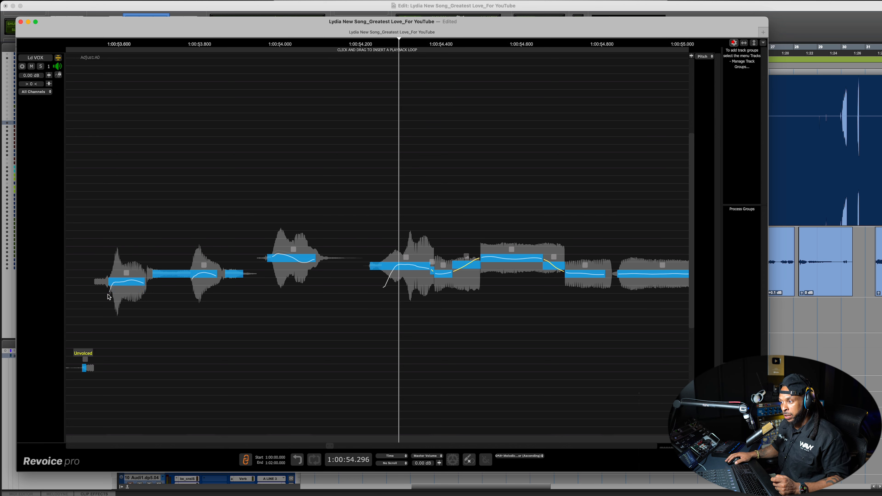
{"action": "left_click_drag", "start_coordinate": [111, 291], "coordinate": [113, 287]}
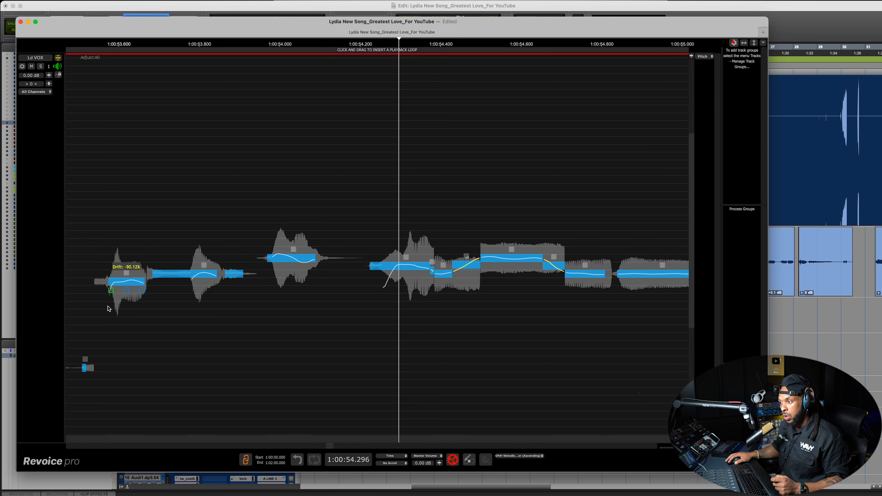
{"action": "right_click", "coordinate": [124, 284]}
{"action": "key", "text": "Escape"}
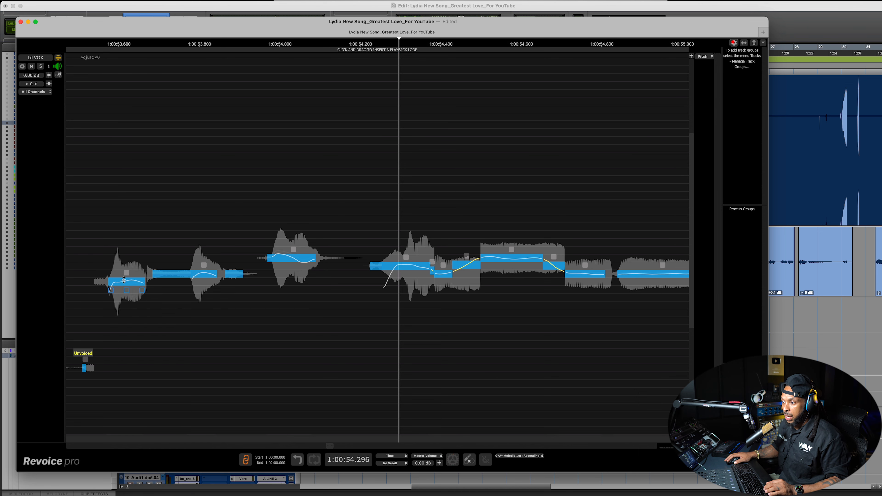
Step: Clear the selection of all notes, select only the first voiced note and play the opening phrase
{"action": "mouse_move", "coordinate": [110, 292]}
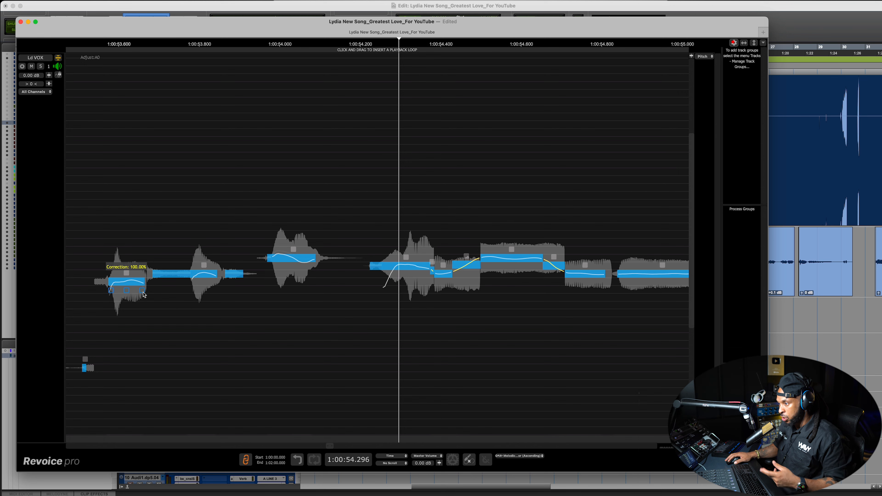
{"action": "mouse_move", "coordinate": [141, 293]}
{"action": "left_mouse_down"}
{"action": "mouse_move", "coordinate": [138, 333]}
{"action": "mouse_move", "coordinate": [139, 304]}
{"action": "left_mouse_up"}
{"action": "key", "text": "e"}
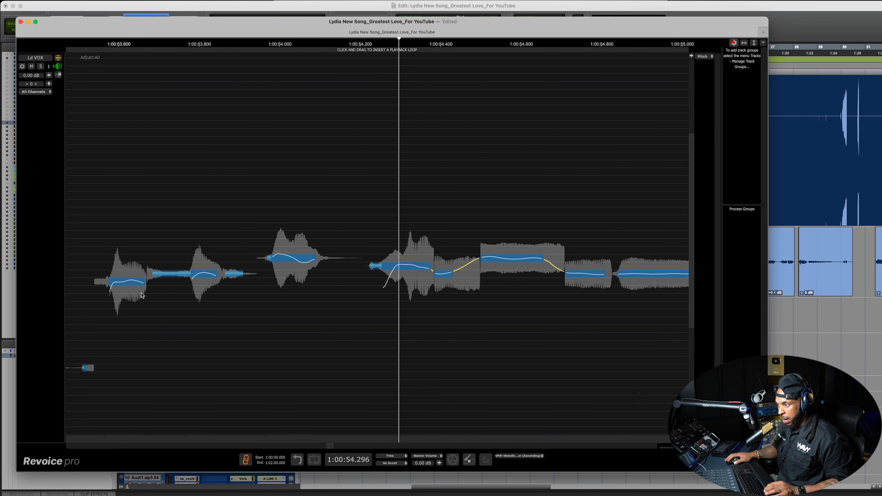
{"action": "mouse_move", "coordinate": [133, 281]}
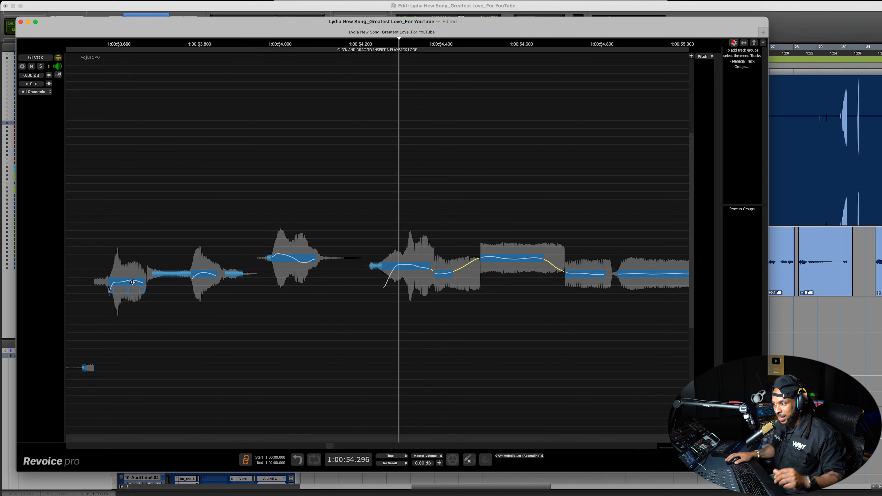
{"action": "left_click", "coordinate": [124, 282]}
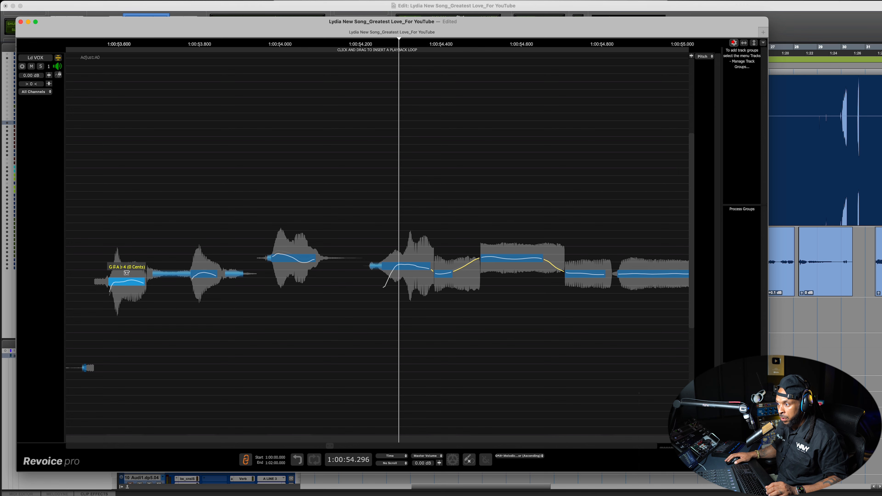
{"action": "key", "text": "space"}
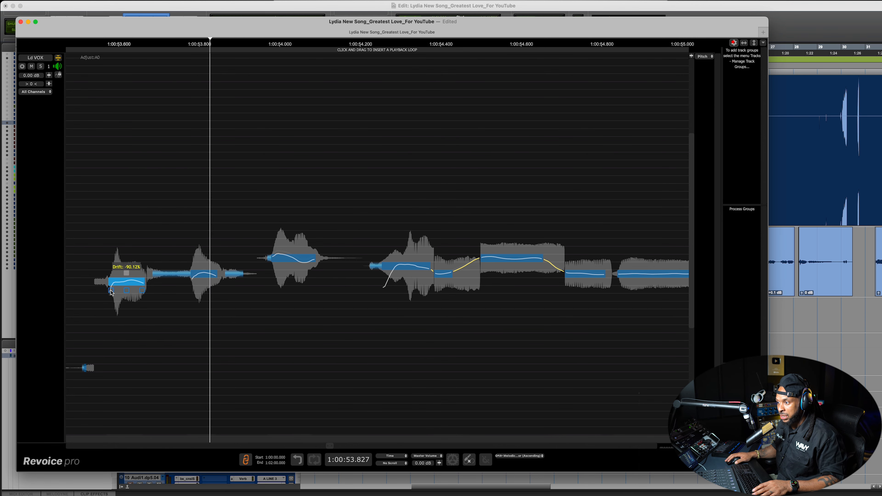
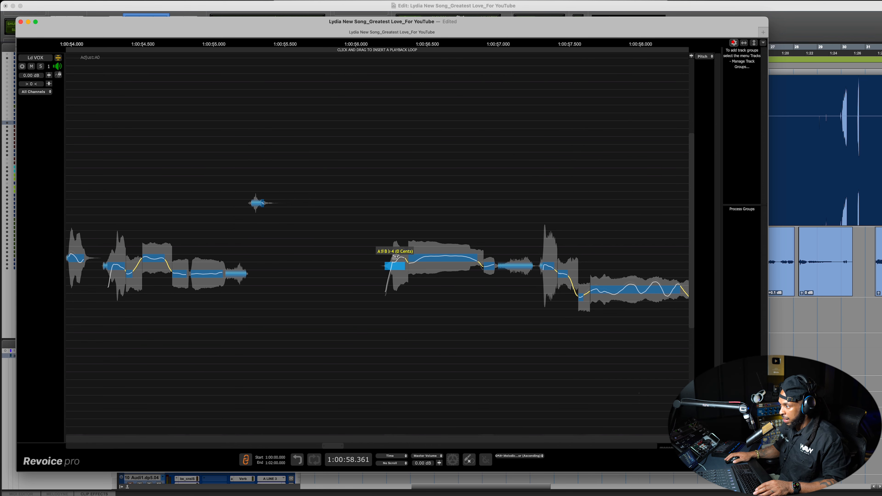
Step: Fine-tune the onset note of the second phrase to A♯/B♭4 at -1 cents and play the phrase back
{"action": "left_click_drag", "start_coordinate": [395, 259], "coordinate": [396, 259]}
{"action": "key", "text": "space"}
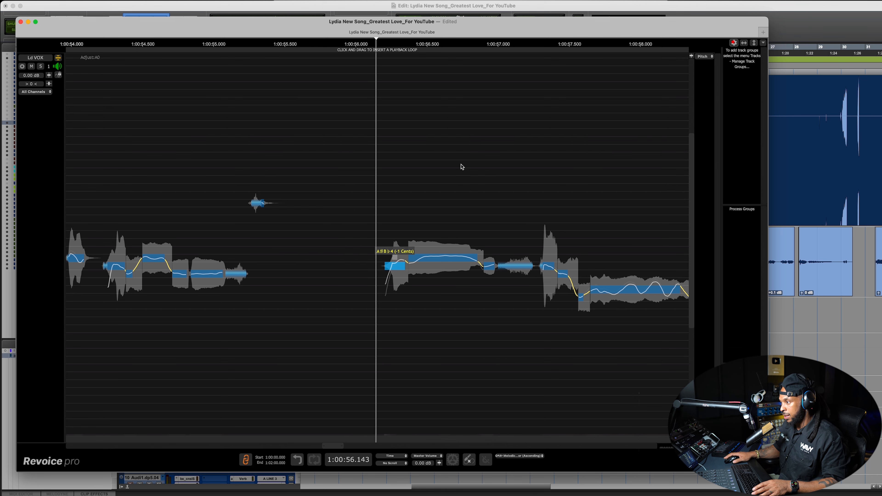
{"action": "key", "text": "space"}
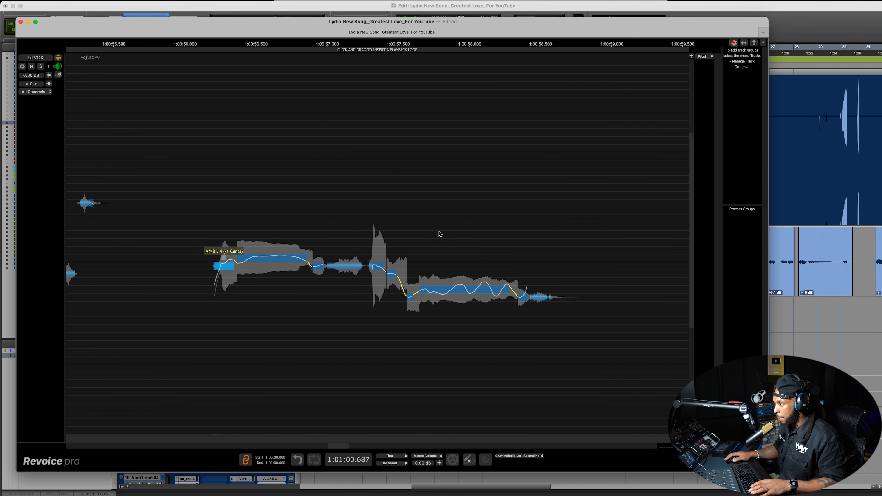
Step: Lower the level of the unvoiced note that ends the second phrase and play the phrase back
{"action": "left_click", "coordinate": [461, 48]}
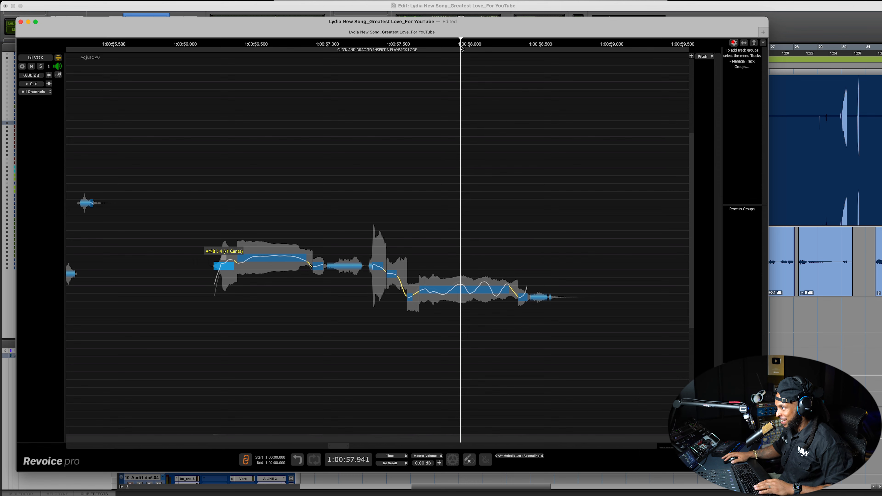
{"action": "left_click", "coordinate": [493, 45]}
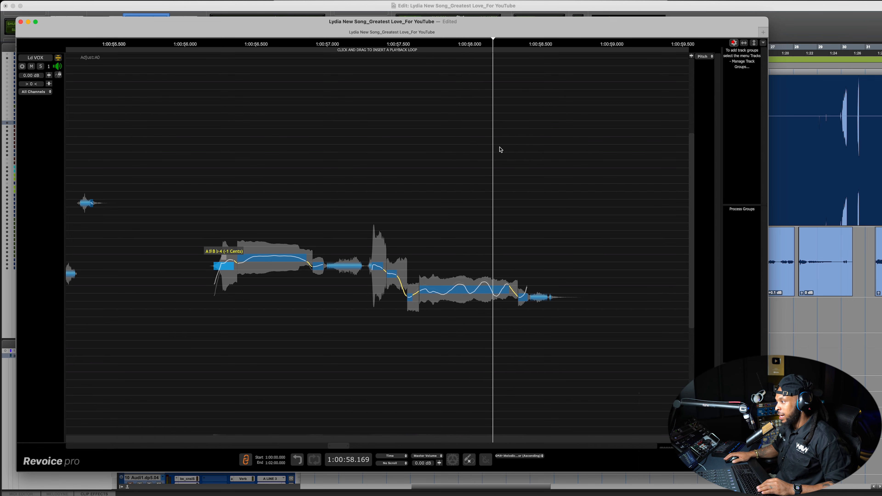
{"action": "left_click_drag", "start_coordinate": [542, 315], "coordinate": [525, 325]}
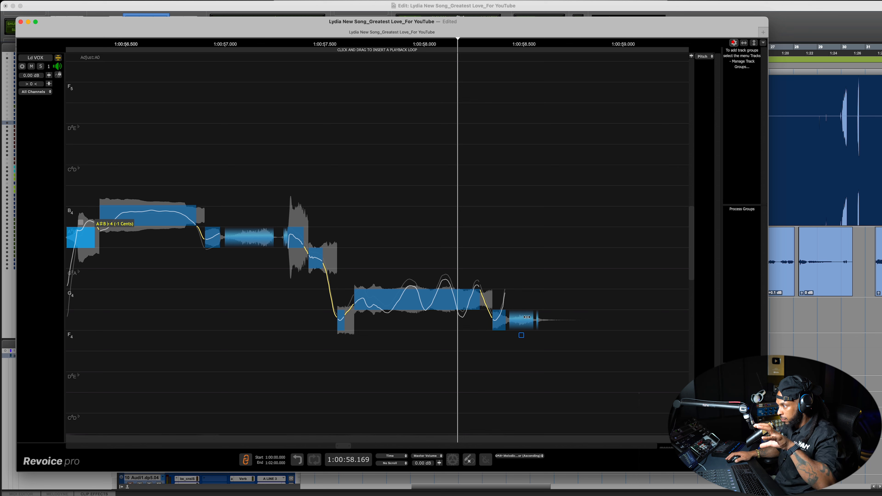
{"action": "left_click", "coordinate": [523, 319]}
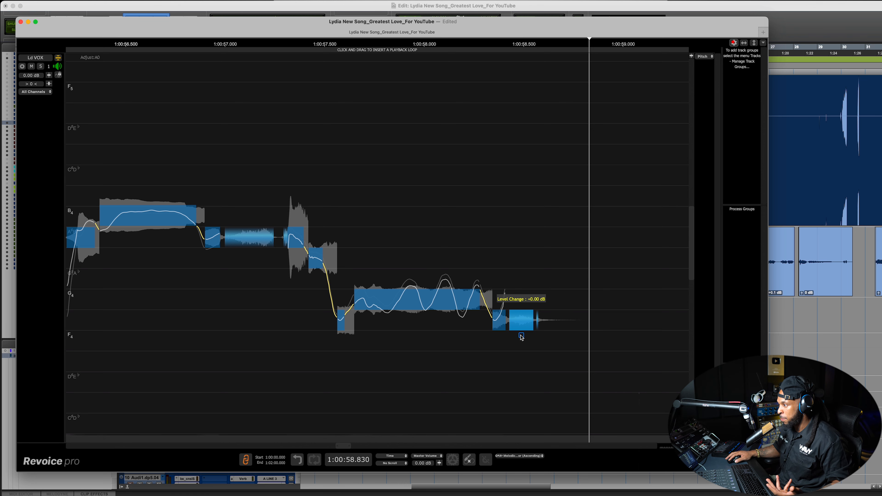
{"action": "left_click_drag", "start_coordinate": [522, 337], "coordinate": [523, 362]}
{"action": "left_click", "coordinate": [282, 44]}
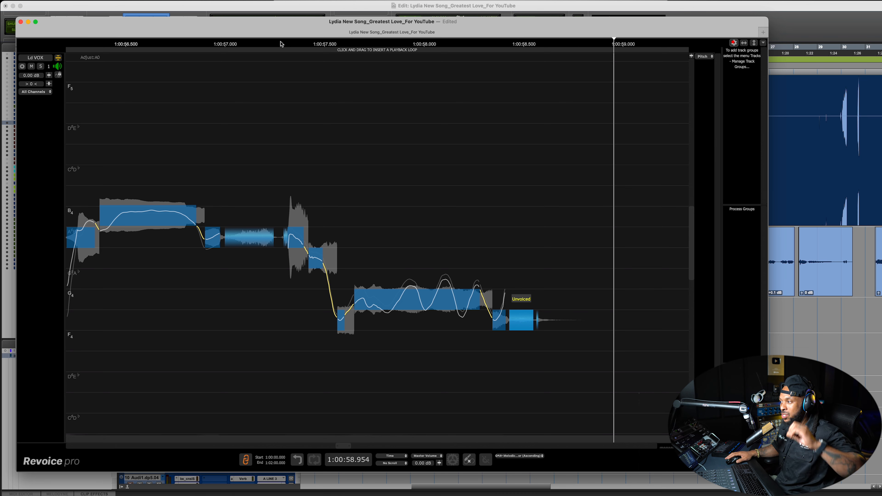
{"action": "left_click", "coordinate": [282, 44]}
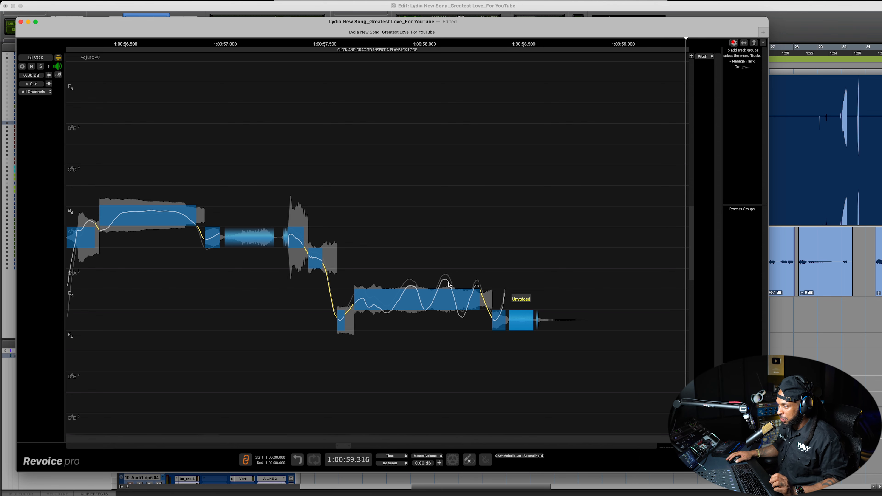
{"action": "key", "text": "space"}
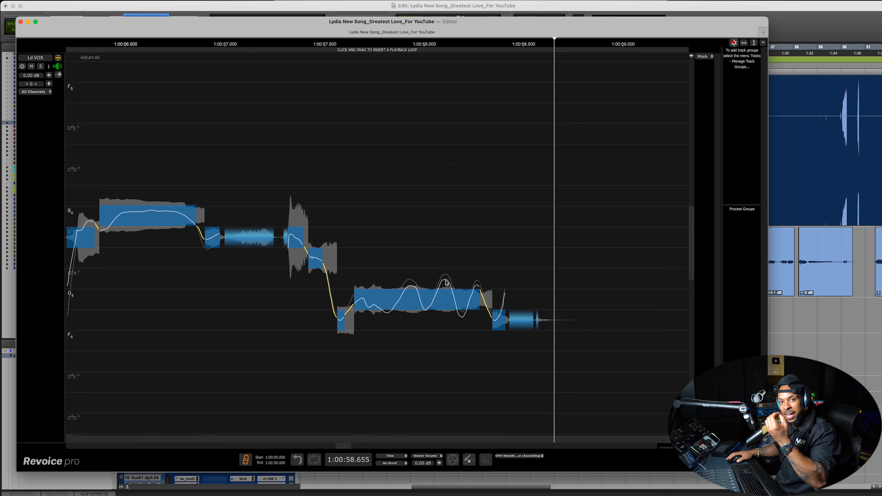
Step: Use the Shaper Tool to flatten the tall vibrato peak of the second phrase's sustained G4 note and play the result
{"action": "right_click", "coordinate": [447, 298]}
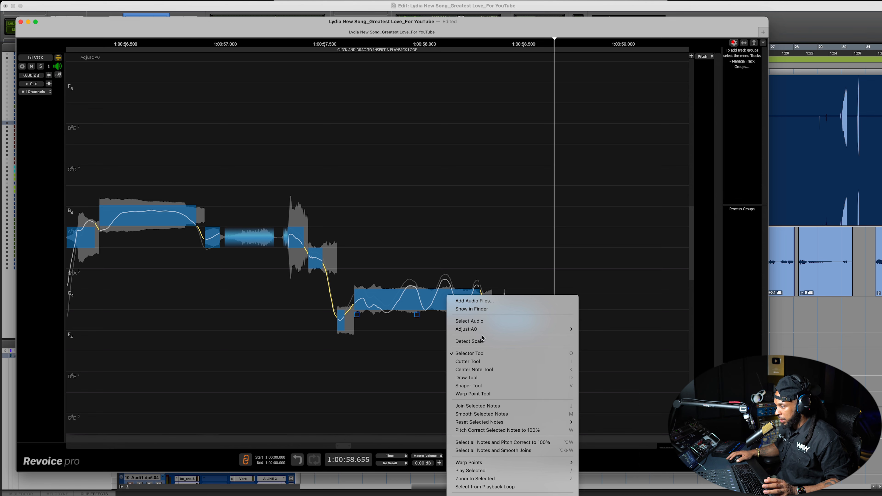
{"action": "left_click", "coordinate": [495, 387]}
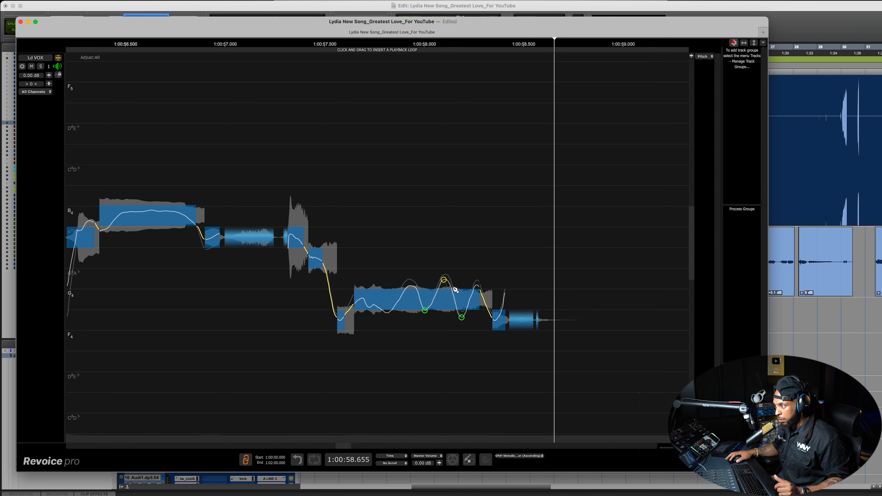
{"action": "left_click_drag", "start_coordinate": [445, 281], "coordinate": [424, 309]}
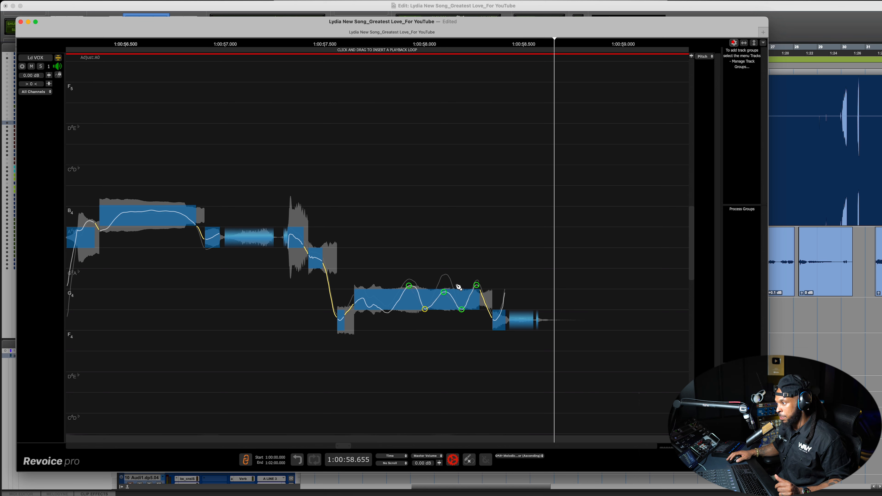
{"action": "left_click", "coordinate": [257, 42]}
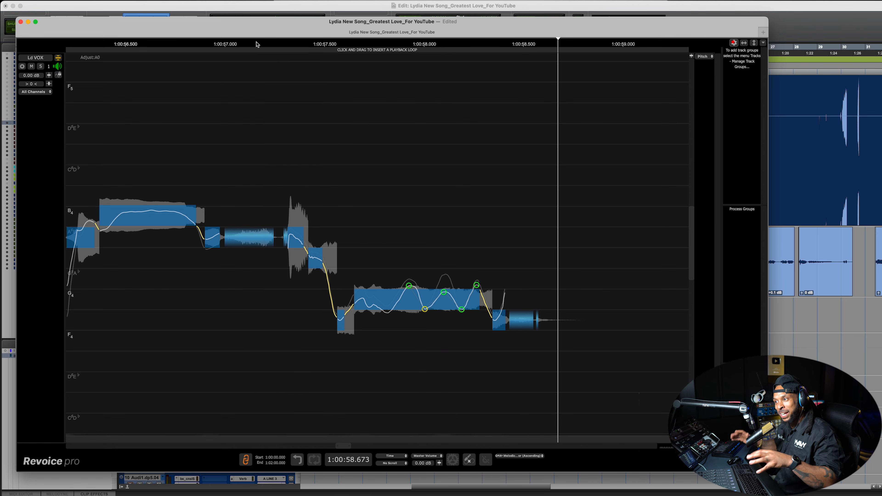
{"action": "left_click", "coordinate": [247, 43]}
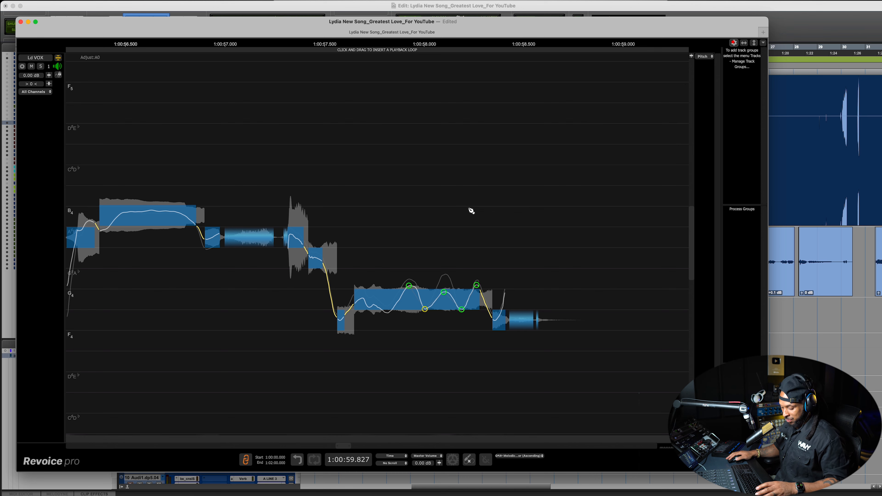
Step: Locate the third phrase around 1:01:00 and play its sustained note
{"action": "key", "text": "r"}
{"action": "key", "text": "r"}
{"action": "key", "text": "r"}
{"action": "scroll", "coordinate": [480, 216], "scroll_direction": "right", "scroll_amount": 3}
{"action": "scroll", "coordinate": [481, 216], "scroll_direction": "right", "scroll_amount": 2}
{"action": "key", "text": "space"}
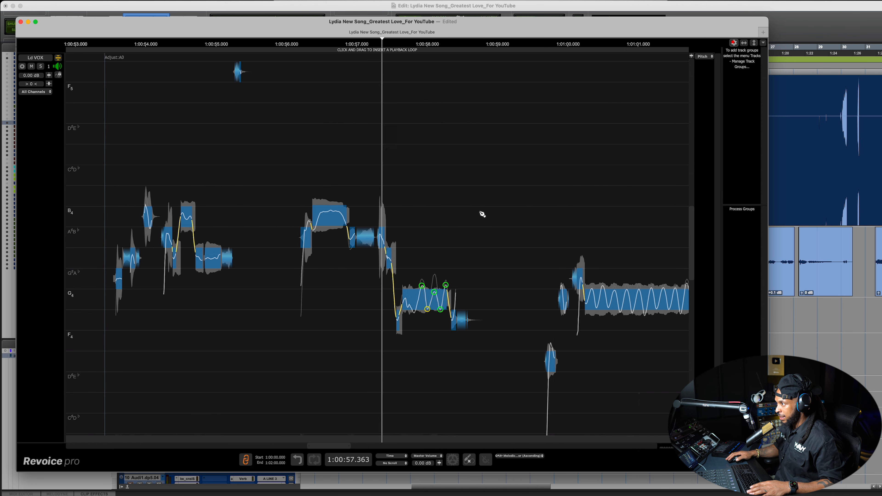
{"action": "left_click", "coordinate": [526, 44]}
{"action": "scroll", "coordinate": [557, 195], "scroll_direction": "right", "scroll_amount": 5}
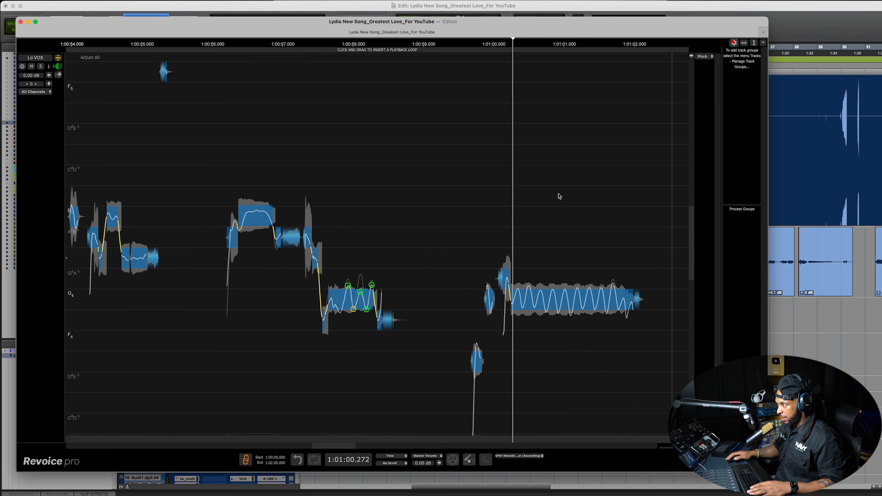
{"action": "key", "text": "space"}
{"action": "key", "text": "space"}
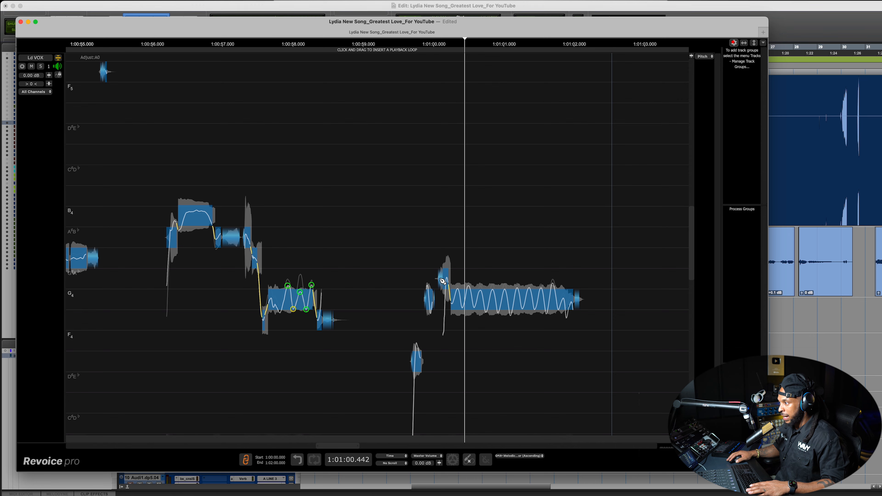
Step: Audition the onset of the third phrase's sustained note in close view from 1:01:00.061
{"action": "left_click", "coordinate": [438, 45]}
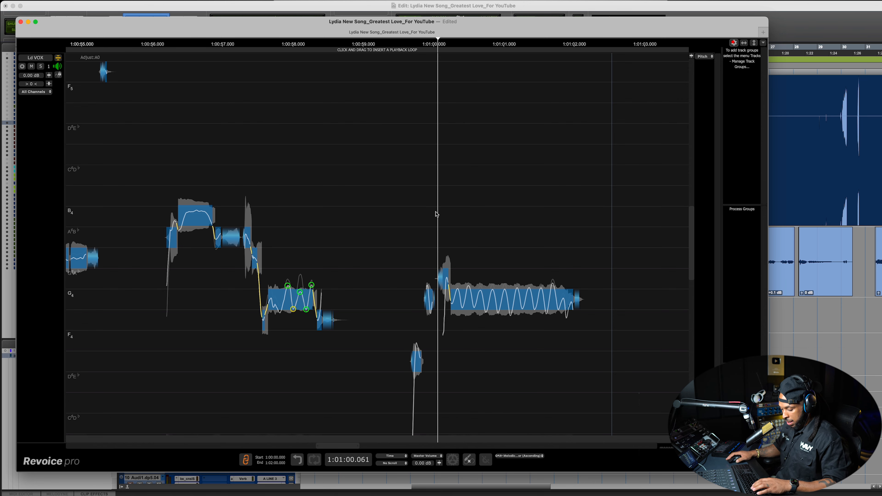
{"action": "key", "text": "r"}
{"action": "key", "text": "r"}
{"action": "key", "text": "r"}
{"action": "key", "text": "t"}
{"action": "key", "text": "t"}
{"action": "key", "text": "t"}
{"action": "key", "text": "t"}
{"action": "key", "text": "t"}
{"action": "key", "text": "t"}
{"action": "key", "text": "t"}
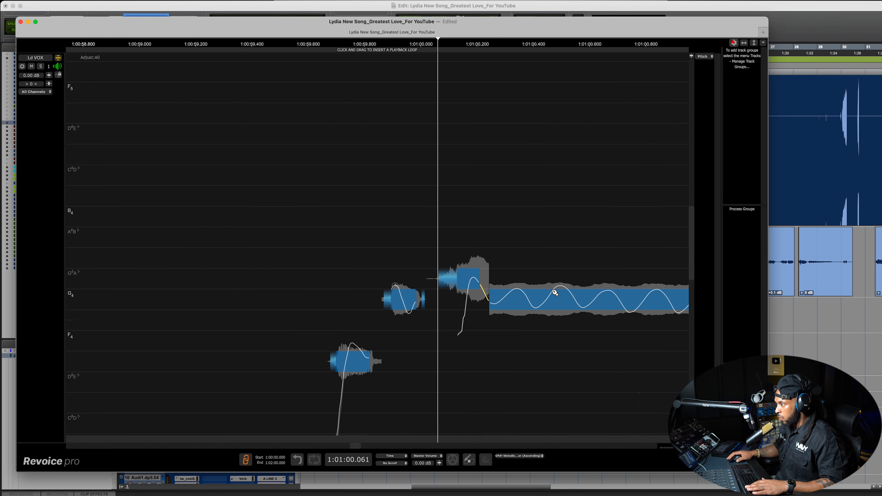
{"action": "key", "text": "t"}
{"action": "key", "text": "t"}
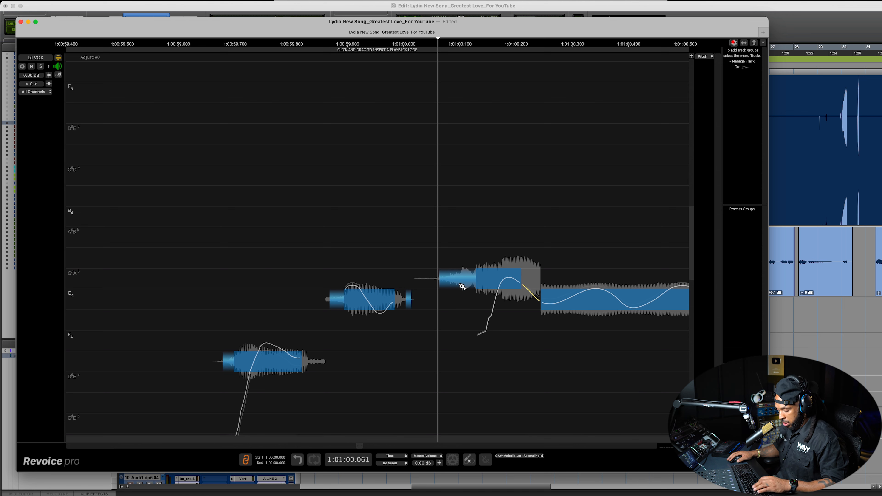
{"action": "key", "text": "space"}
{"action": "key", "text": "w"}
Step: Set the level change of the unvoiced note just before the third phrase's sustained note to -7.65 dB and play it back
{"action": "left_click", "coordinate": [457, 276]}
{"action": "key", "text": "space"}
{"action": "key", "text": "space"}
{"action": "key", "text": "space"}
{"action": "key", "text": "space"}
{"action": "left_click_drag", "start_coordinate": [457, 295], "coordinate": [456, 362]}
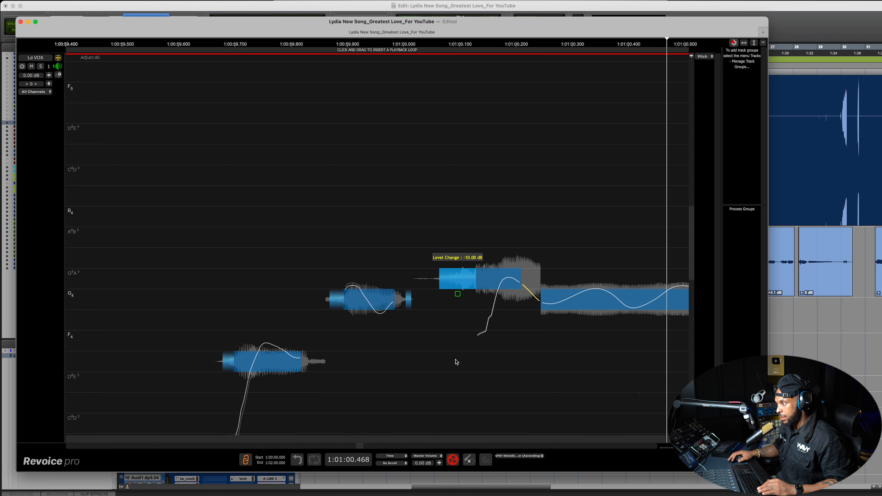
{"action": "left_click", "coordinate": [254, 45]}
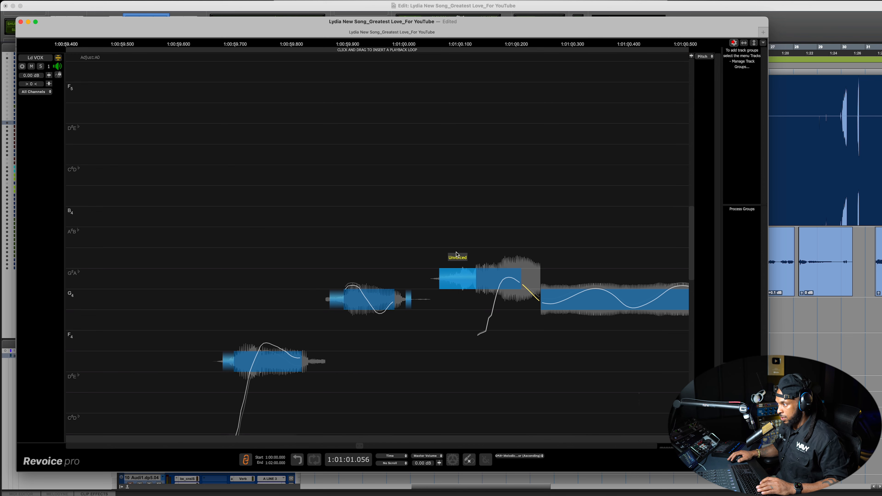
{"action": "left_click_drag", "start_coordinate": [458, 295], "coordinate": [458, 287]}
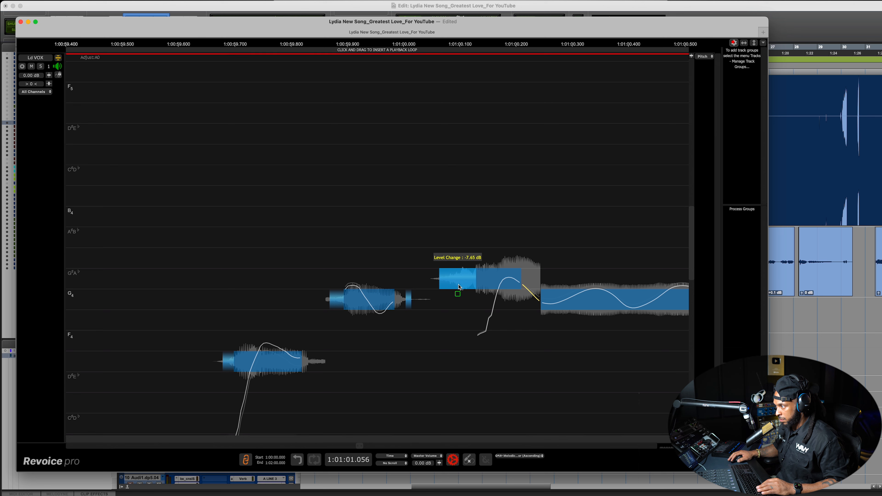
{"action": "left_click", "coordinate": [280, 44]}
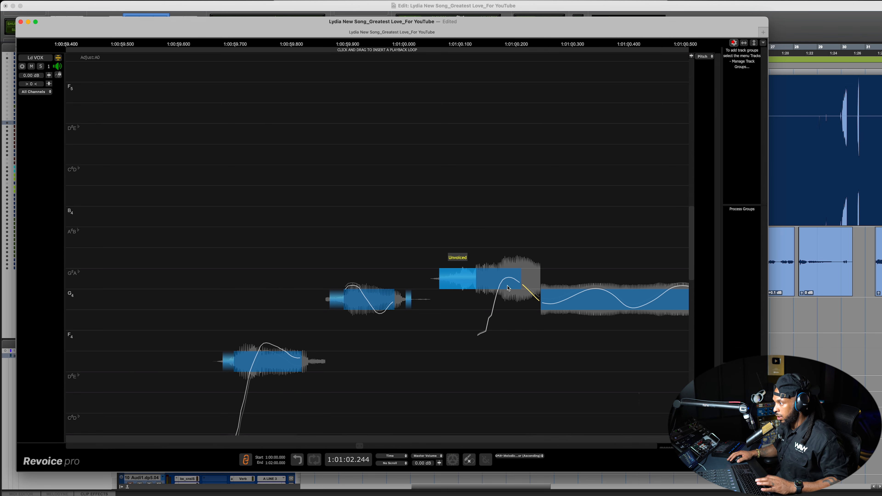
Step: Flatten the steep start of the pitch curve in the voiced G♯/A♭4 onset note and play the phrase
{"action": "left_click", "coordinate": [500, 275]}
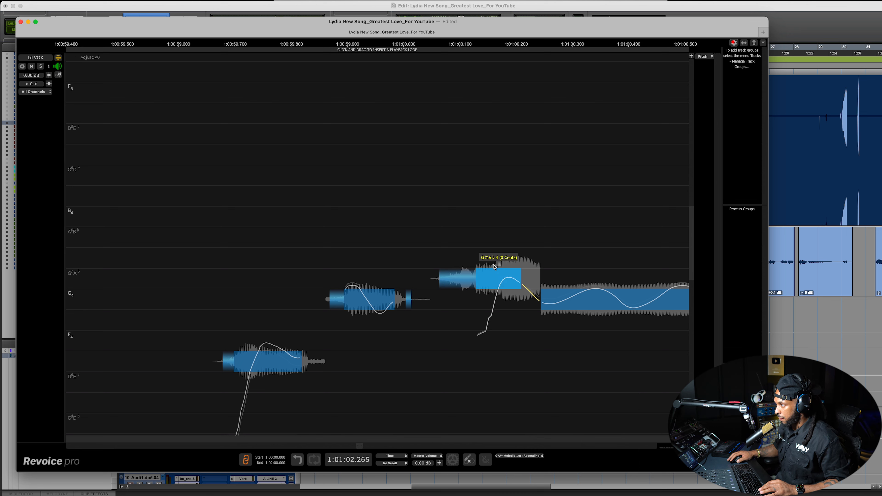
{"action": "key", "text": "space"}
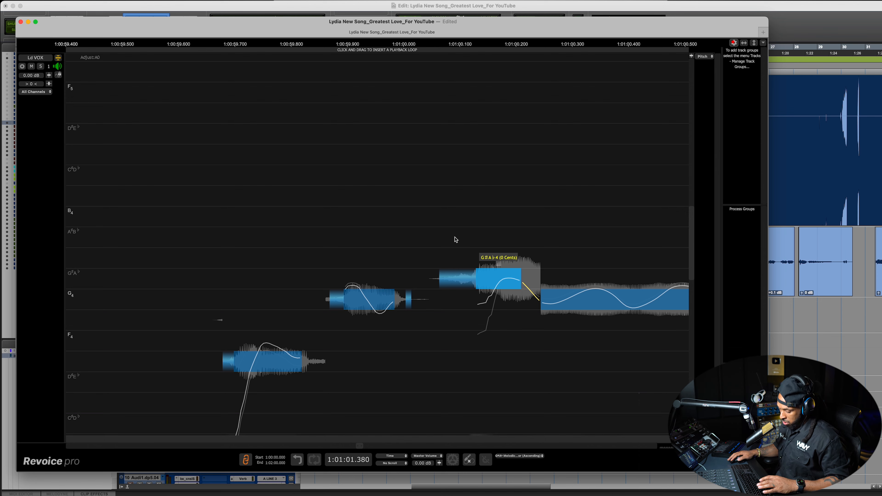
{"action": "key", "text": "space"}
Step: Use the Shaper Tool to flatten the last vibrato waves of the third phrase's long G4 note and play its ending
{"action": "scroll", "coordinate": [483, 251], "scroll_direction": "right", "scroll_amount": 5}
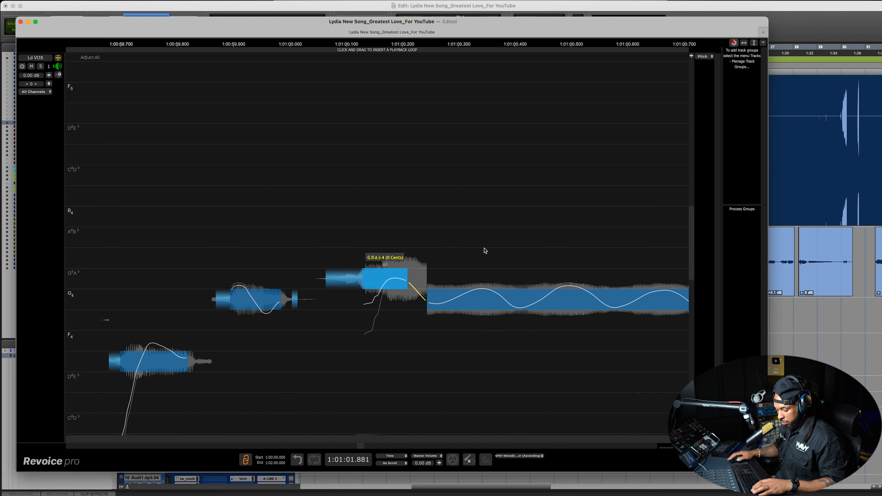
{"action": "key", "text": "r"}
{"action": "key", "text": "r"}
{"action": "key", "text": "r"}
{"action": "scroll", "coordinate": [578, 261], "scroll_direction": "right", "scroll_amount": 1}
{"action": "key", "text": "r"}
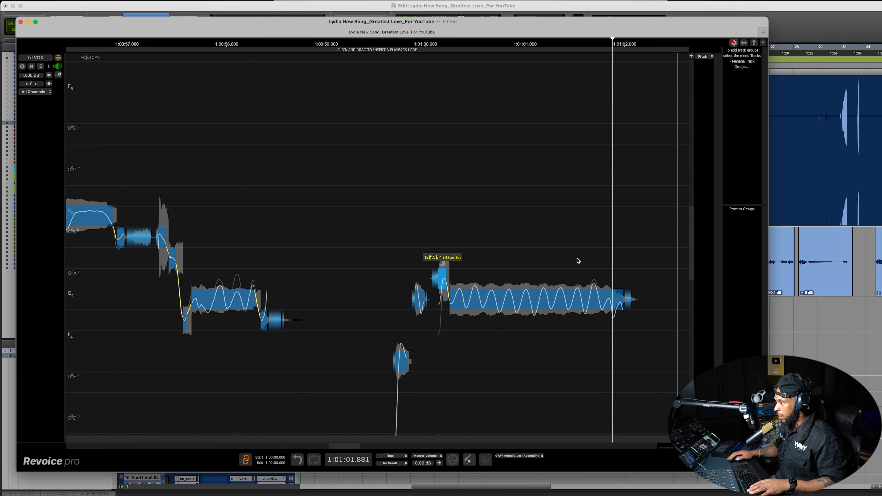
{"action": "scroll", "coordinate": [581, 261], "scroll_direction": "right", "scroll_amount": 2}
{"action": "left_click", "coordinate": [565, 44]}
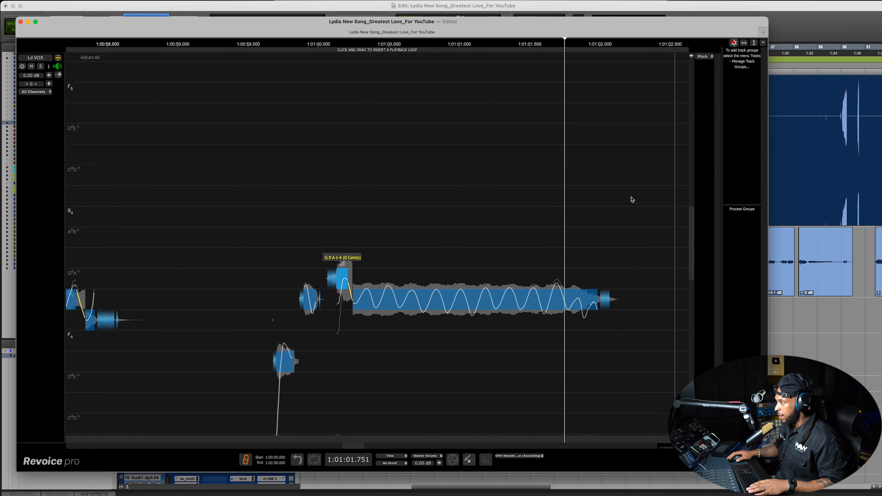
{"action": "key", "text": "t"}
{"action": "right_click", "coordinate": [549, 293]}
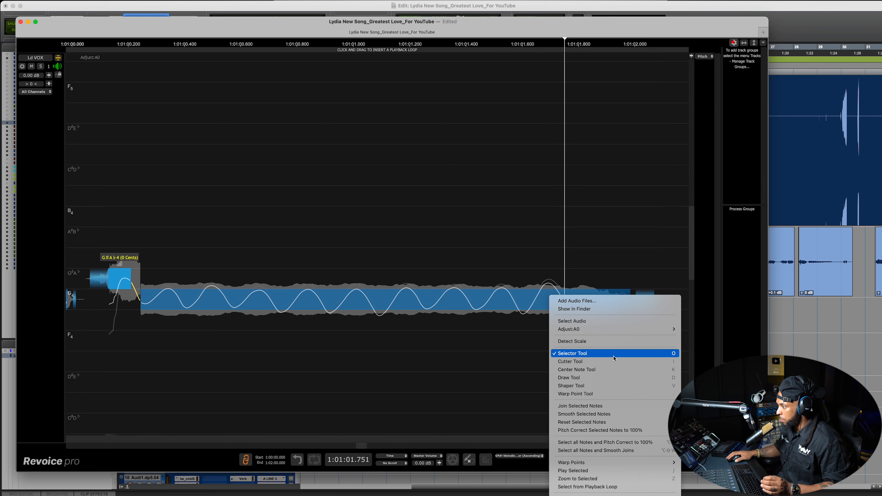
{"action": "left_click", "coordinate": [590, 386]}
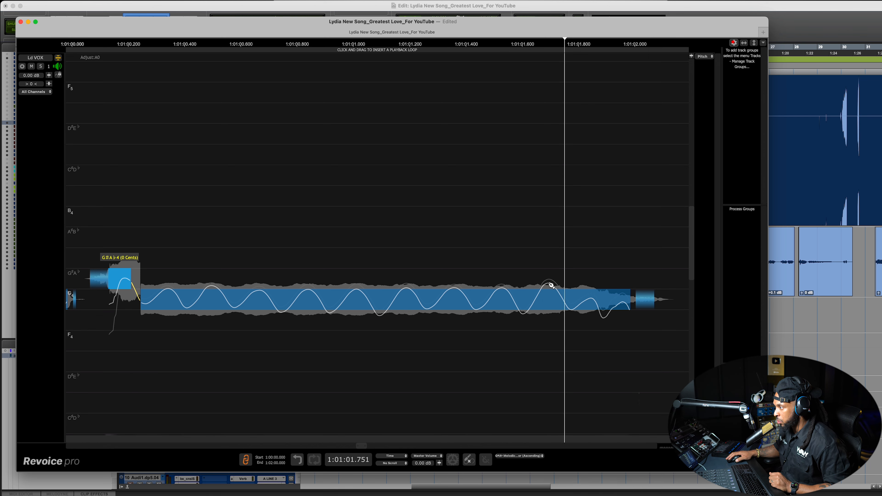
{"action": "mouse_move", "coordinate": [547, 284]}
{"action": "left_mouse_down"}
{"action": "mouse_move", "coordinate": [548, 295]}
{"action": "mouse_move", "coordinate": [525, 306]}
{"action": "mouse_move", "coordinate": [602, 307]}
{"action": "left_mouse_up"}
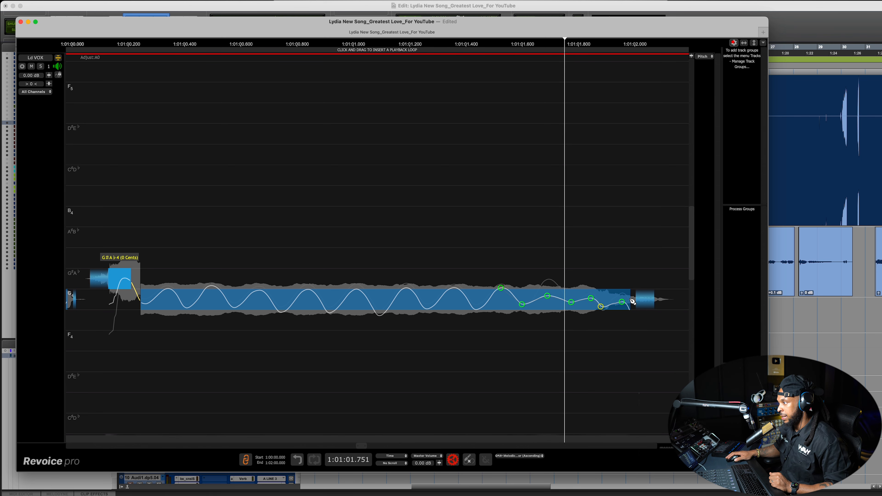
{"action": "left_click", "coordinate": [340, 45]}
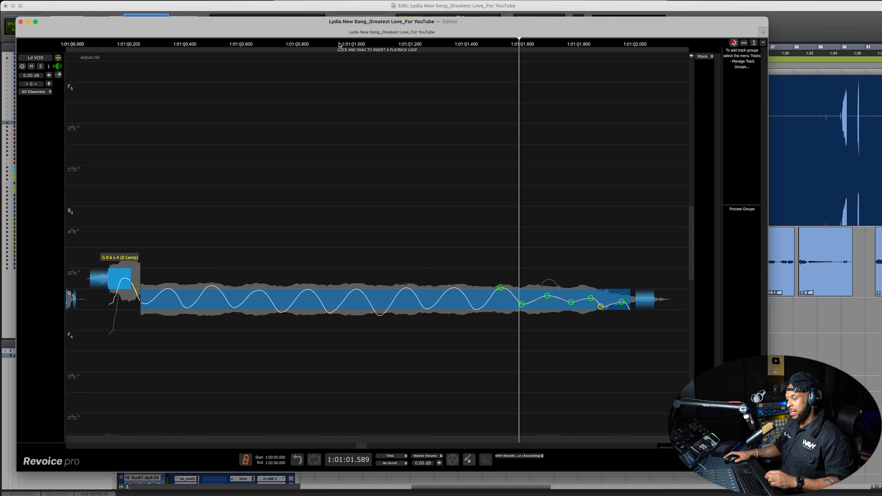
{"action": "left_click", "coordinate": [340, 45]}
{"action": "key", "text": "space"}
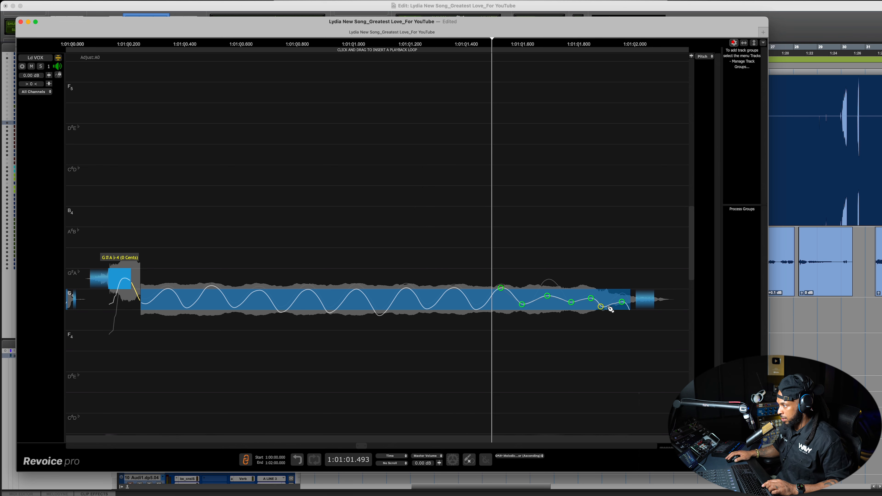
Step: Reshape the long G4 note's final vibrato peaks and dips with wider swings, playing the ending back after the changes
{"action": "left_click_drag", "start_coordinate": [601, 307], "coordinate": [593, 293]}
{"action": "key", "text": "space"}
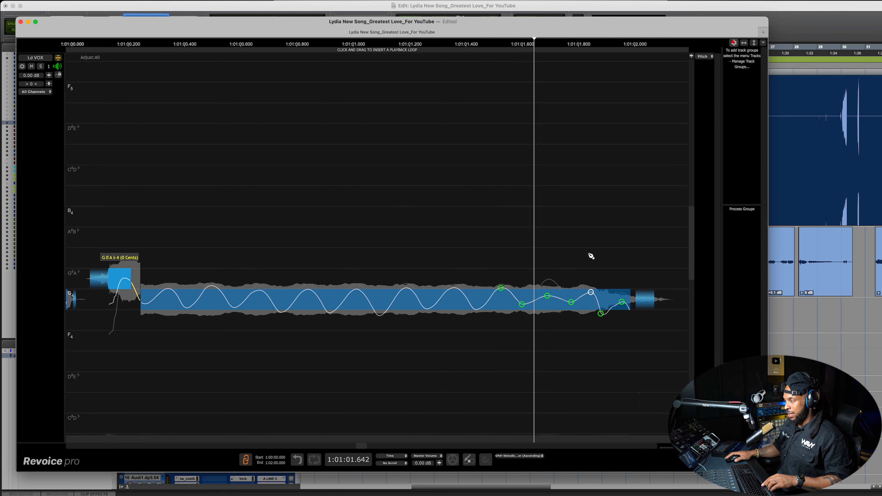
{"action": "mouse_move", "coordinate": [571, 303]}
{"action": "left_mouse_down"}
{"action": "mouse_move", "coordinate": [571, 313]}
{"action": "mouse_move", "coordinate": [548, 289]}
{"action": "left_mouse_up"}
{"action": "key", "text": "space"}
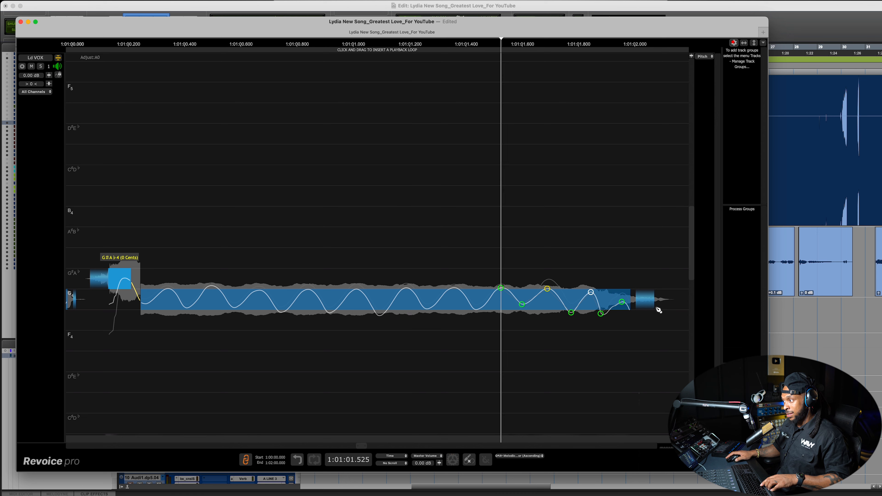
{"action": "key", "text": "space"}
{"action": "key", "text": "space"}
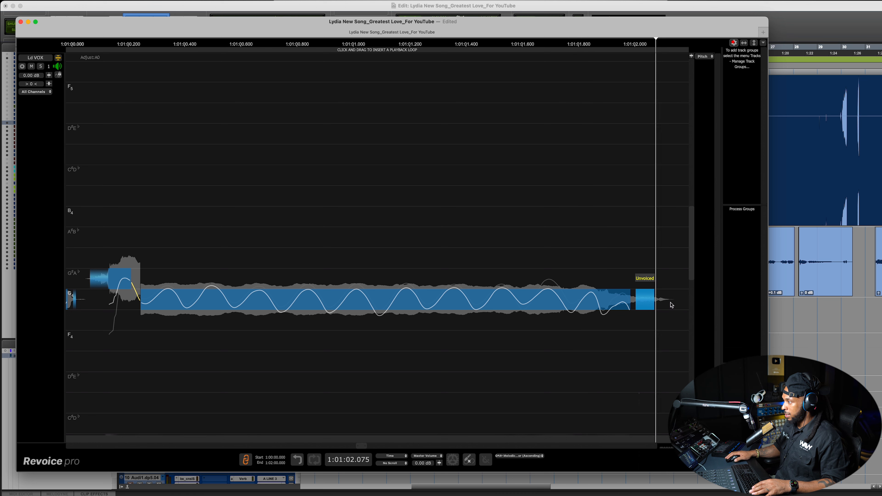
{"action": "left_click_drag", "start_coordinate": [645, 314], "coordinate": [646, 320]}
{"action": "left_click_drag", "start_coordinate": [648, 351], "coordinate": [648, 352]}
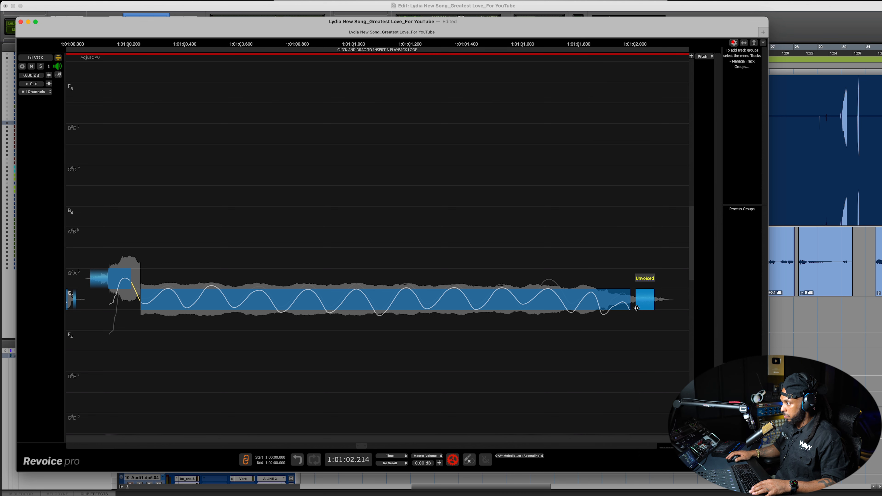
{"action": "left_click_drag", "start_coordinate": [645, 315], "coordinate": [648, 304]}
Step: Play the tuned lead vocal from just before the first phrase through to the end of the third phrase
{"action": "left_click", "coordinate": [409, 46]}
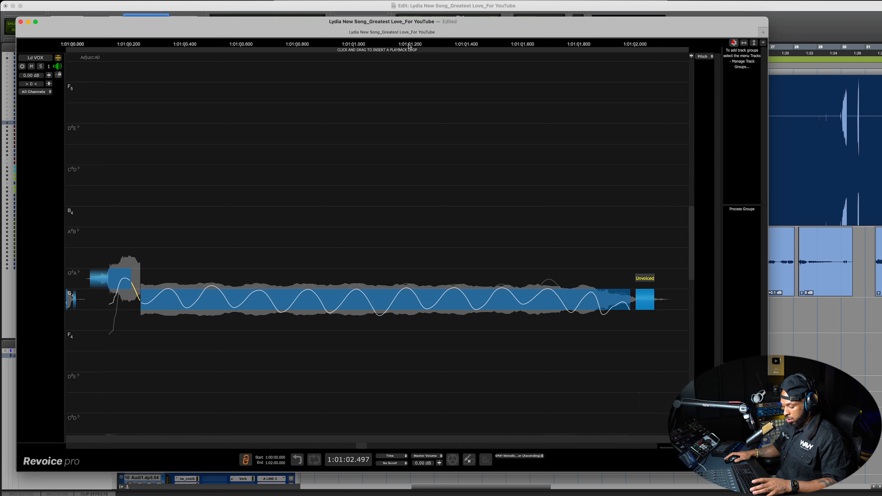
{"action": "left_click_drag", "start_coordinate": [409, 47], "coordinate": [284, 54]}
{"action": "left_click", "coordinate": [203, 42]}
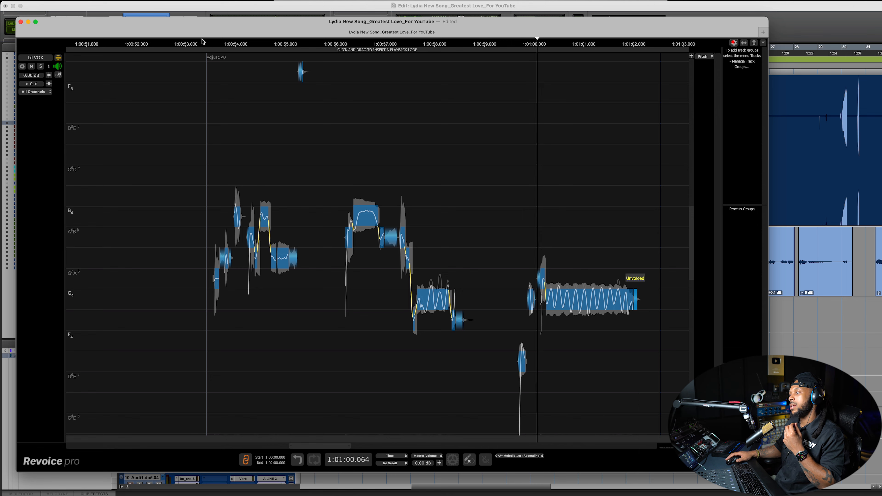
{"action": "key", "text": "space"}
Step: Reduce the pitch variation of the E4 note opening the third phrase, softening its steep rise, and play the phrase
{"action": "mouse_move", "coordinate": [524, 364]}
{"action": "key", "text": "super+Right"}
{"action": "key", "text": "super+Right"}
{"action": "key", "text": "super+Right"}
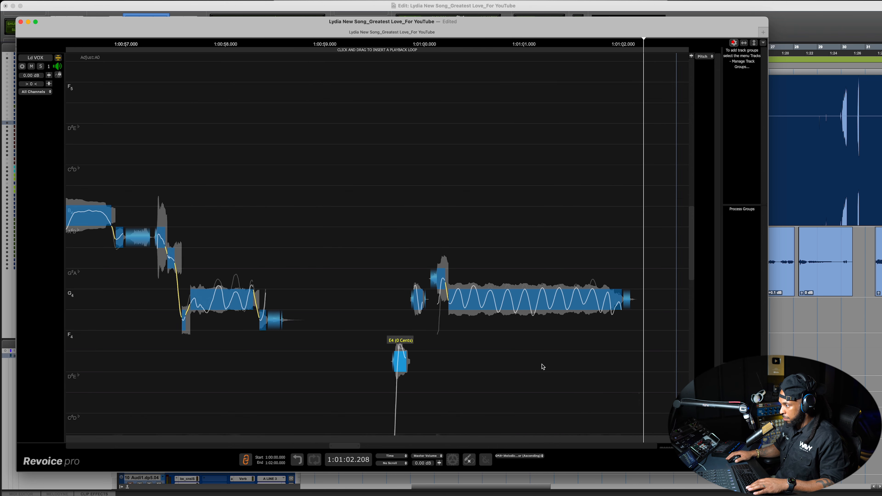
{"action": "scroll", "coordinate": [288, 362], "scroll_direction": "down", "scroll_amount": 2}
{"action": "key", "text": "super+Left"}
{"action": "key", "text": "super+Right"}
{"action": "key", "text": "super+Right"}
{"action": "scroll", "coordinate": [181, 330], "scroll_direction": "left", "scroll_amount": 3}
{"action": "key", "text": "super+Right"}
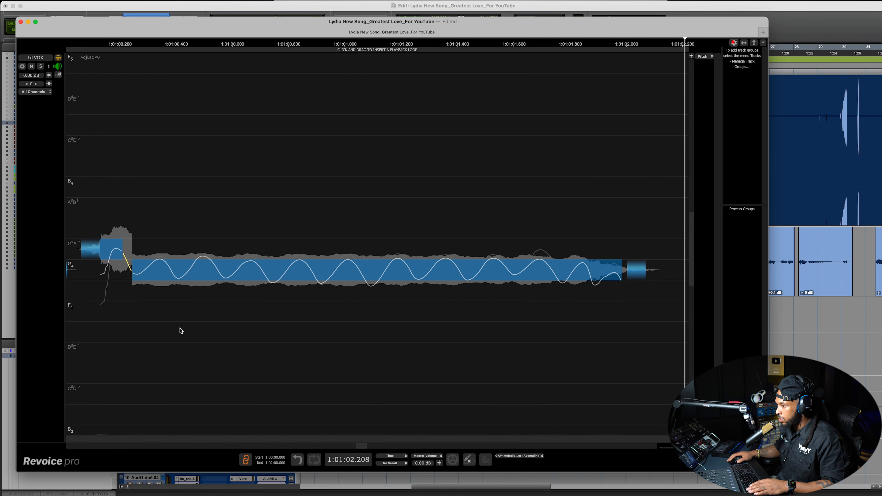
{"action": "scroll", "coordinate": [157, 330], "scroll_direction": "left", "scroll_amount": 12}
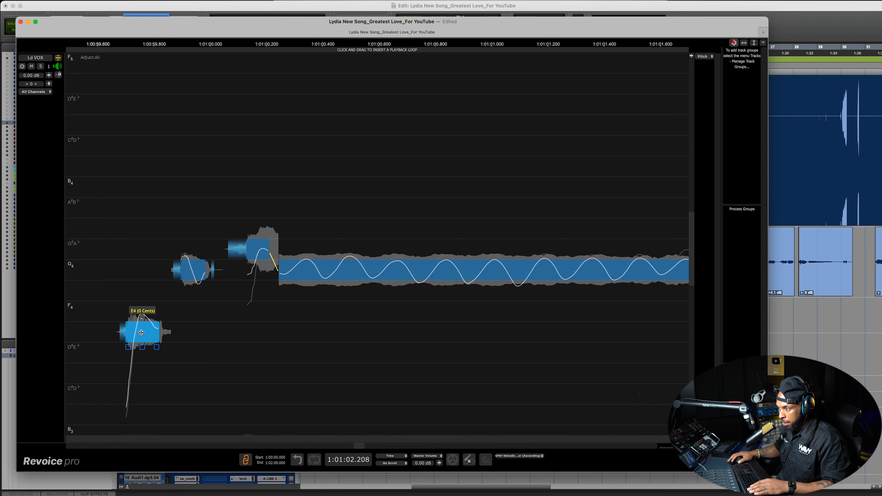
{"action": "left_click_drag", "start_coordinate": [142, 318], "coordinate": [144, 358]}
{"action": "left_click", "coordinate": [81, 47]}
{"action": "key", "text": "space"}
{"action": "key", "text": "space"}
{"action": "key", "text": "r"}
{"action": "key", "text": "r"}
{"action": "key", "text": "r"}
{"action": "key", "text": "r"}
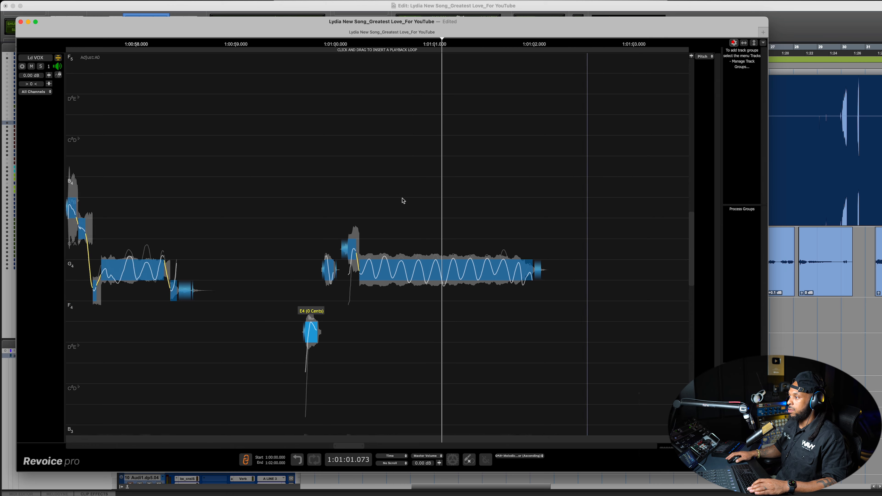
Step: Restore the maximized Ld VOX track to its normal height and switch to the Pro Tools Edit window
{"action": "left_click", "coordinate": [59, 57]}
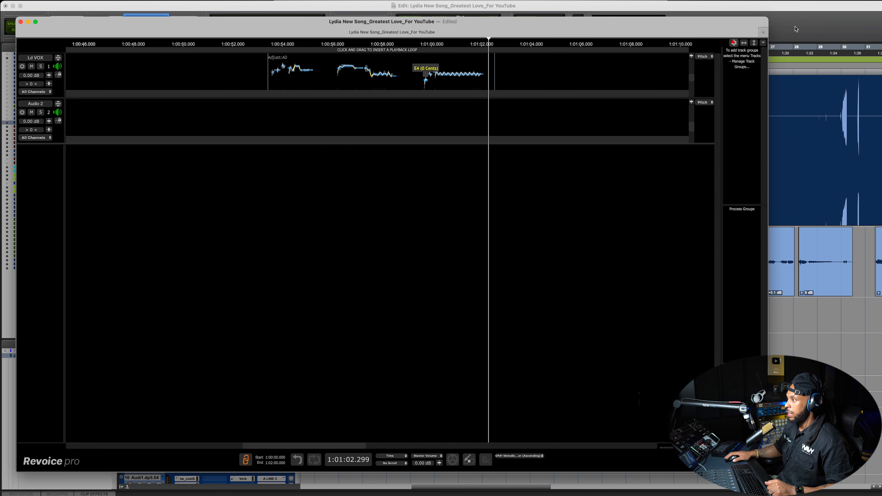
{"action": "left_click", "coordinate": [60, 84]}
{"action": "left_click", "coordinate": [794, 39]}
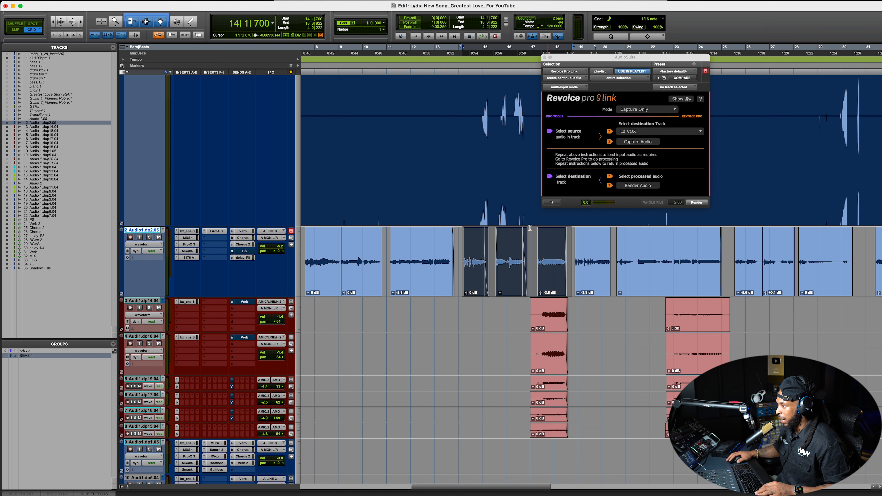
Step: Move the Revoice Pro Link window aside and duplicate the lead vocal track's playlist as Audio 1.dup2.06
{"action": "left_click_drag", "start_coordinate": [582, 59], "coordinate": [627, 44]}
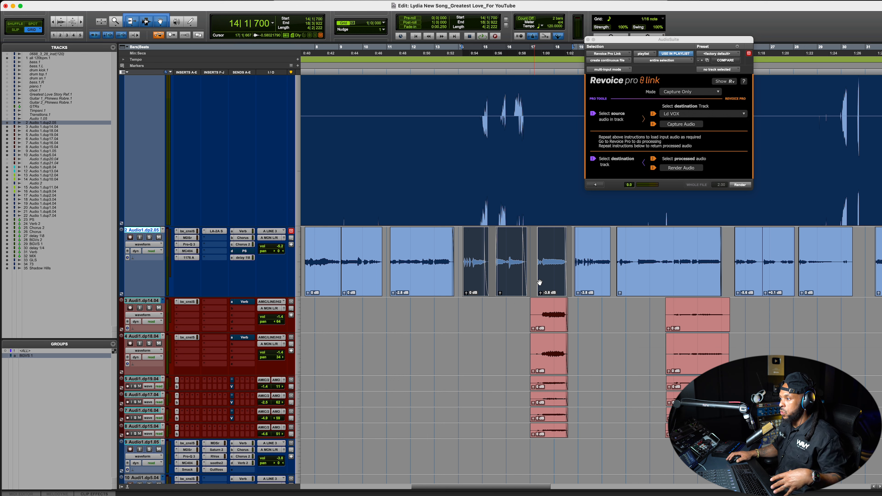
{"action": "left_click", "coordinate": [162, 230]}
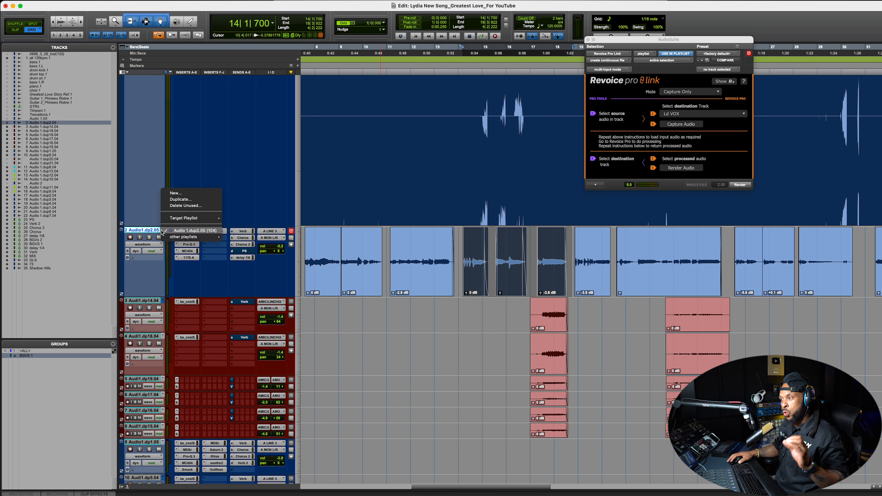
{"action": "left_click", "coordinate": [183, 200]}
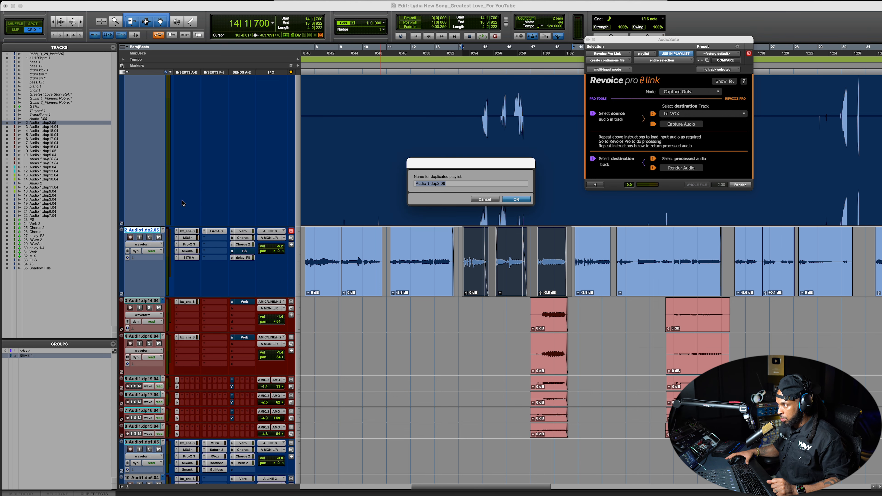
{"action": "key", "text": "Return"}
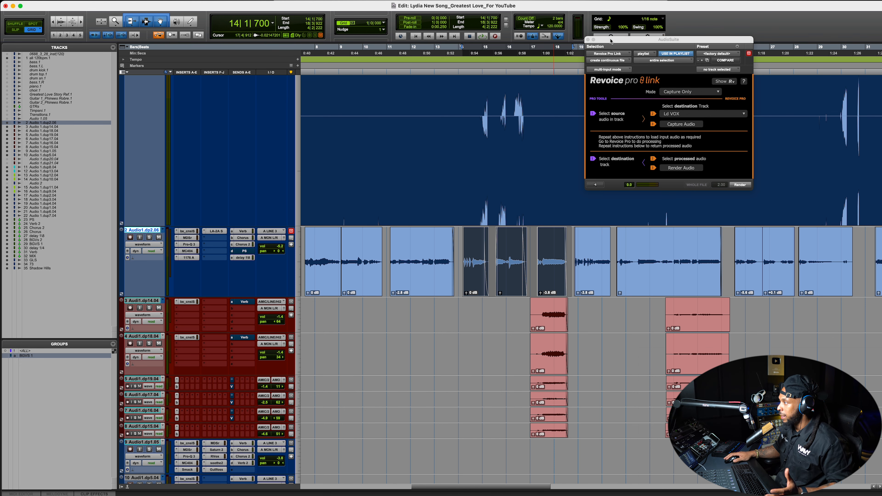
Step: Render the processed Ld VOX audio from Revoice Pro Link onto the selected vocal clips and play the result
{"action": "left_click_drag", "start_coordinate": [611, 41], "coordinate": [554, 52]}
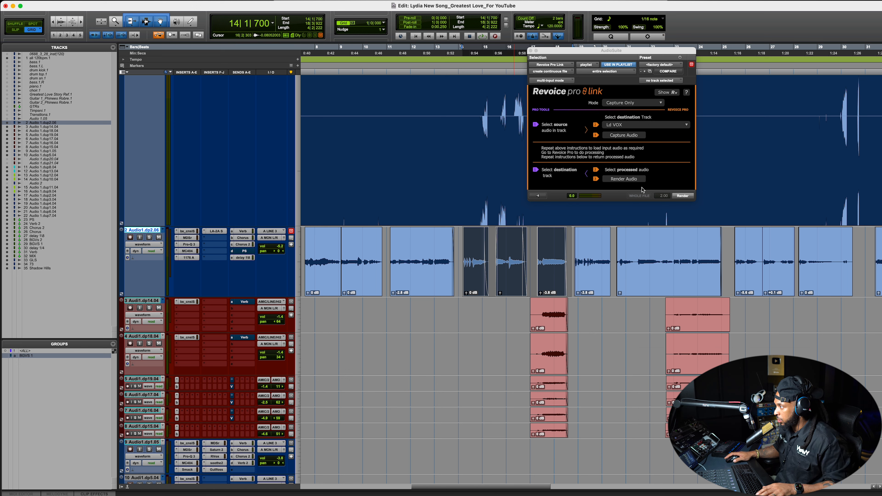
{"action": "left_click", "coordinate": [686, 197]}
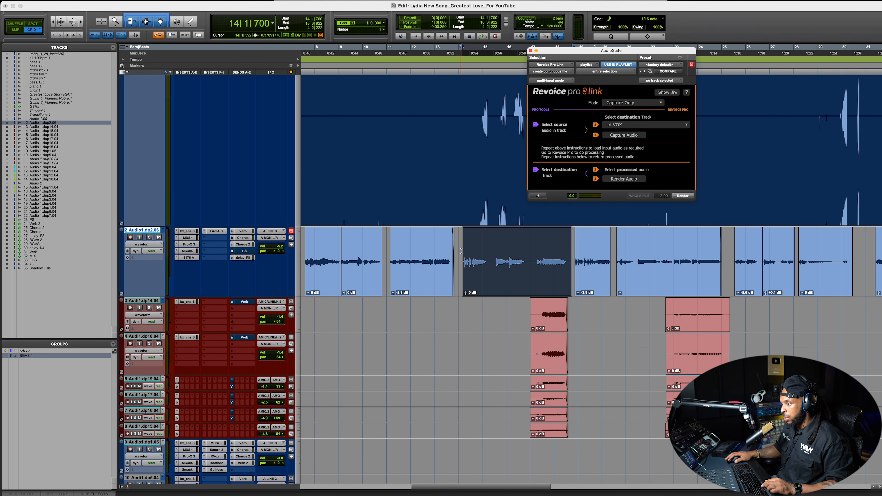
{"action": "key", "text": "space"}
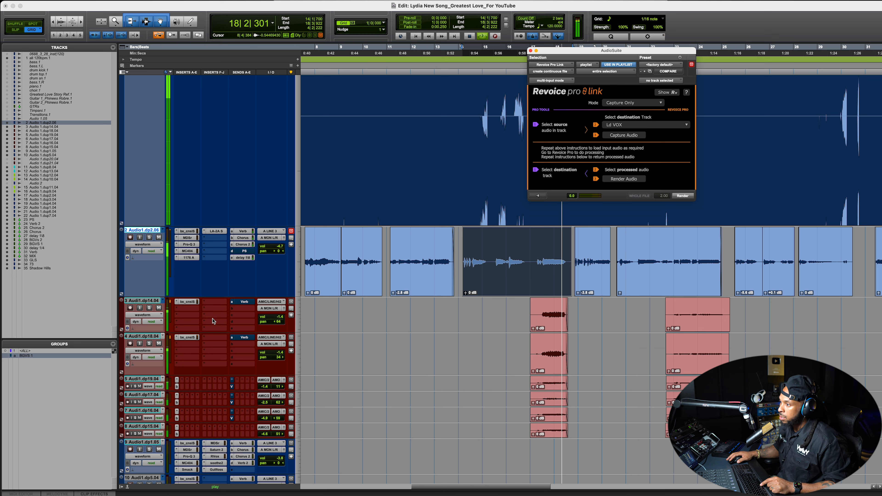
{"action": "key", "text": "space"}
Step: Switch the lead vocal track to the Audio 1.dup2.05 playlist and play the untuned phrases for comparison
{"action": "left_click", "coordinate": [163, 229]}
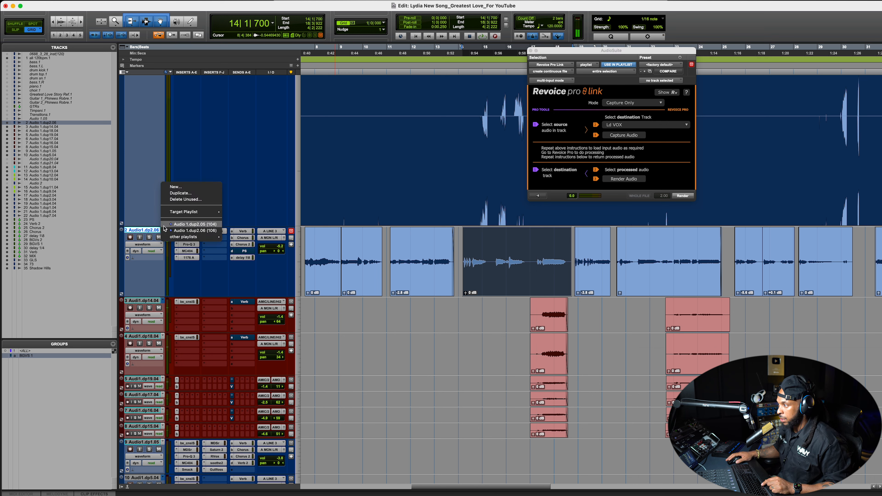
{"action": "left_click", "coordinate": [187, 224]}
{"action": "key", "text": "space"}
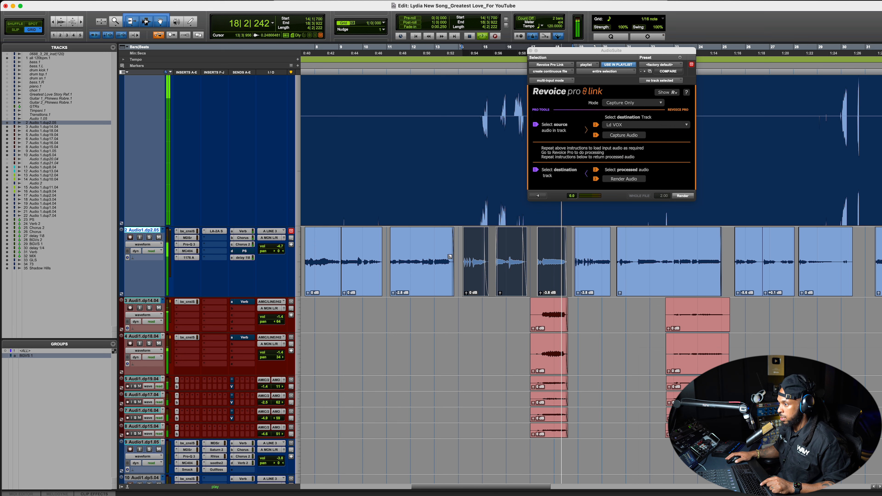
{"action": "key", "text": "space"}
Step: Return the lead vocal track to the Audio 1.dup2.06 playlist and play the tuned phrases in the mix
{"action": "left_click", "coordinate": [163, 231]}
{"action": "left_click", "coordinate": [169, 236]}
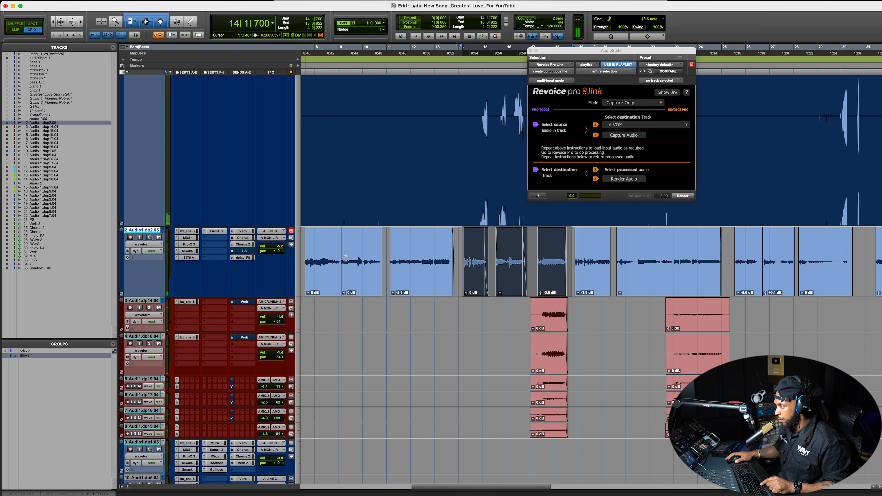
{"action": "key", "text": "space"}
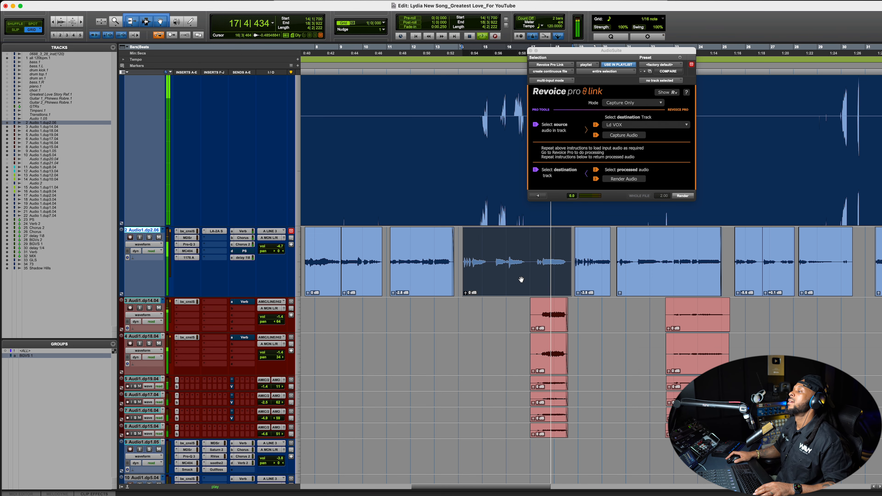
{"action": "scroll", "coordinate": [521, 279], "scroll_direction": "down", "scroll_amount": 3}
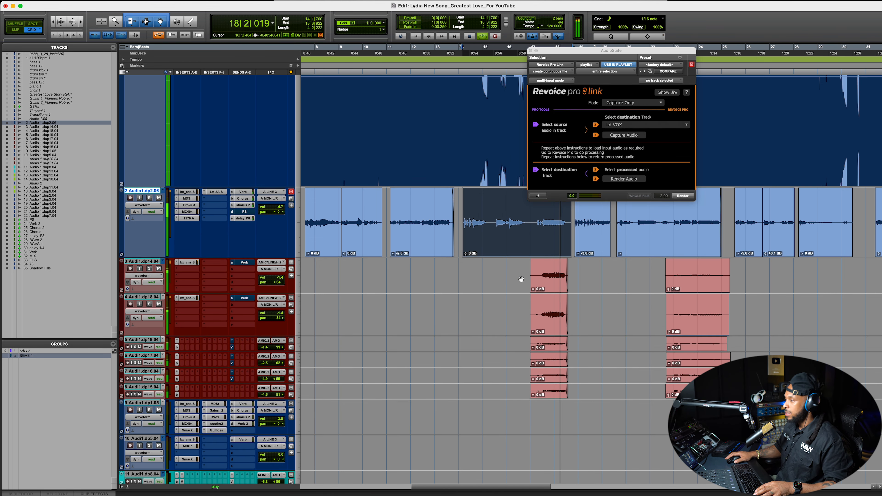